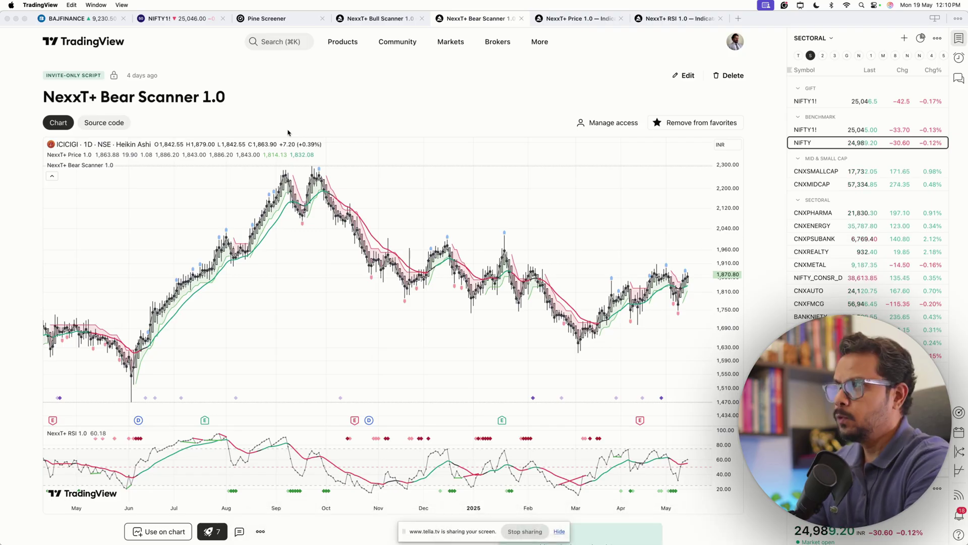
On the BAJFINANCE chart, list the invite-only indicators, showing NexxT+ Bear Scanner 1.0 and NexxT+ Bull Scanner 1.0.
{"action": "key", "text": "super+1"}
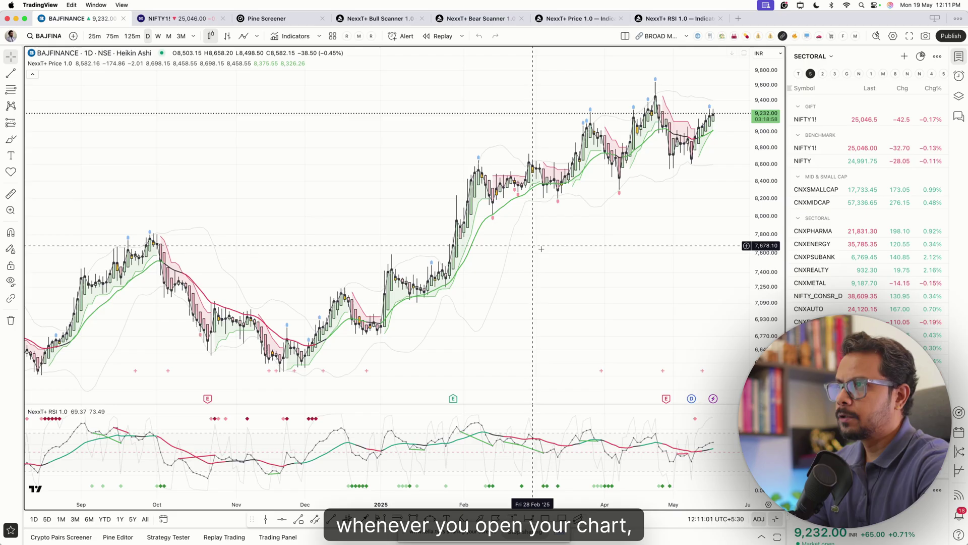
{"action": "scroll", "coordinate": [625, 282], "scroll_direction": "up", "scroll_amount": 2}
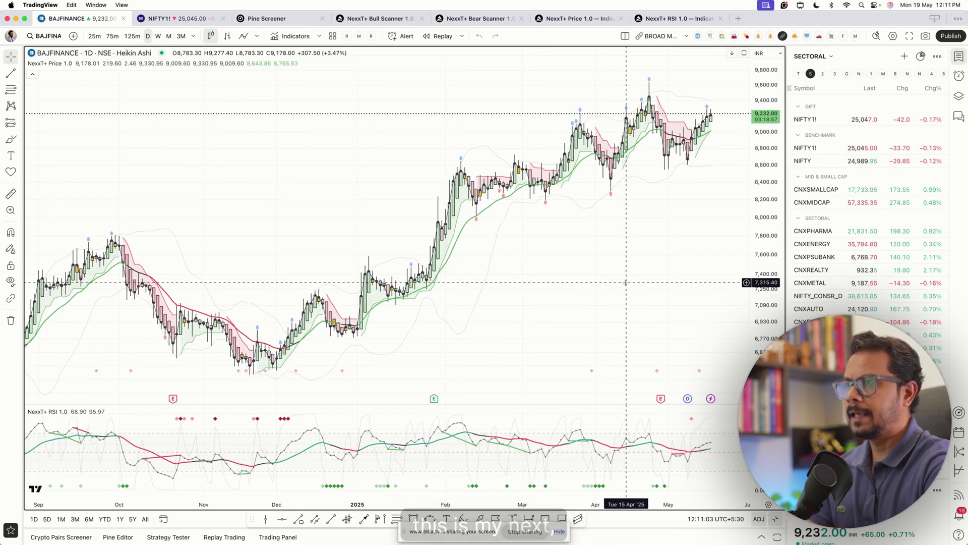
{"action": "scroll", "coordinate": [625, 282], "scroll_direction": "up", "scroll_amount": 2}
{"action": "scroll", "coordinate": [626, 283], "scroll_direction": "up", "scroll_amount": 3}
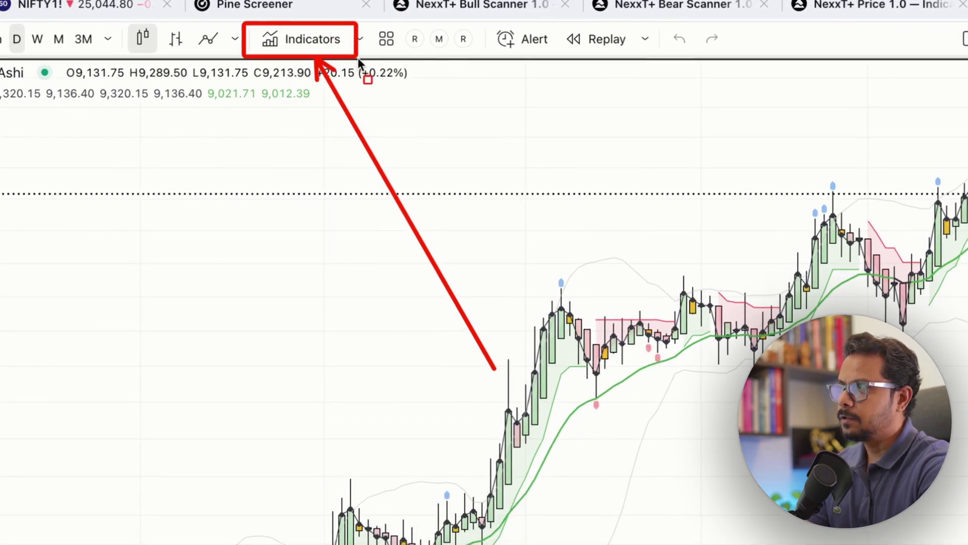
{"action": "left_click", "coordinate": [303, 44]}
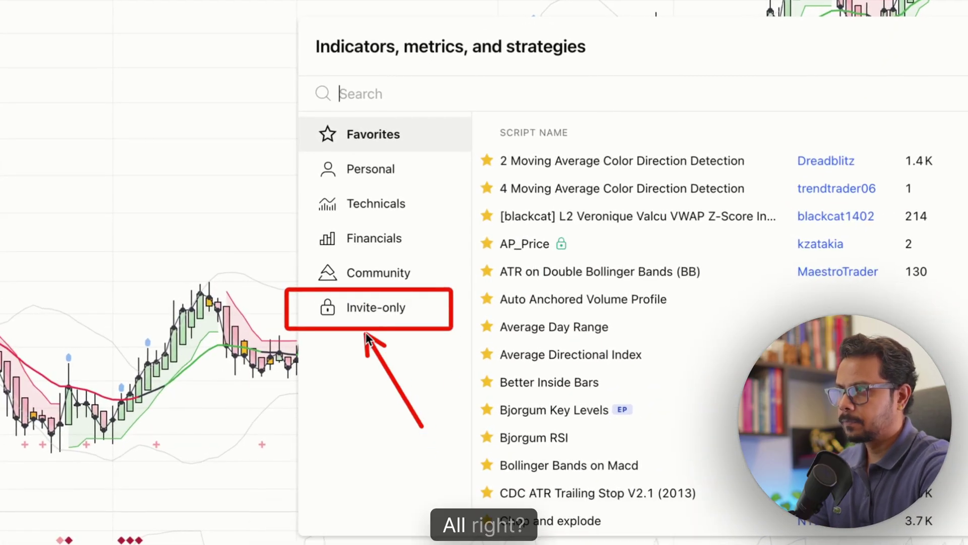
{"action": "left_click", "coordinate": [383, 308]}
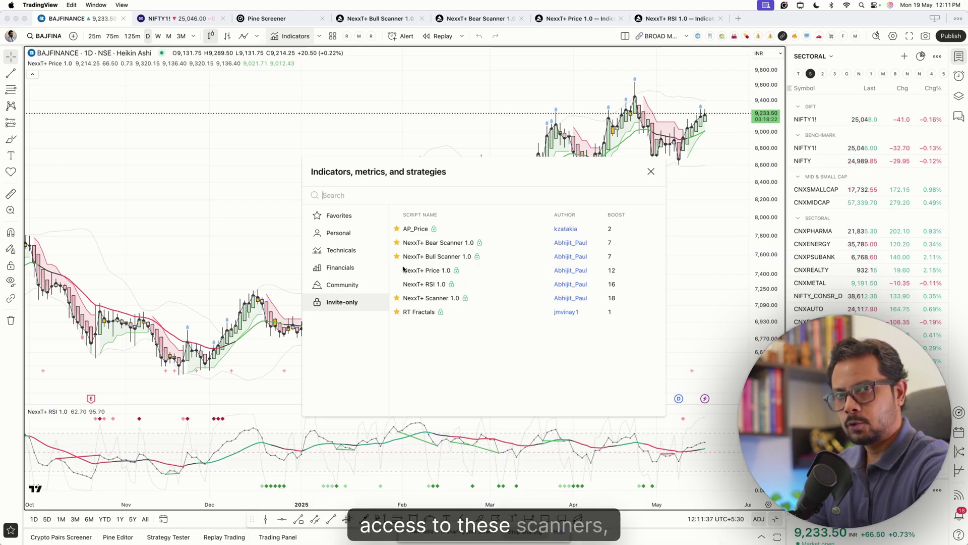
Switch to the Pine Screener, which lists the SECTORAL watchlist's 28 symbols with no indicator chosen.
{"action": "left_click", "coordinate": [267, 20]}
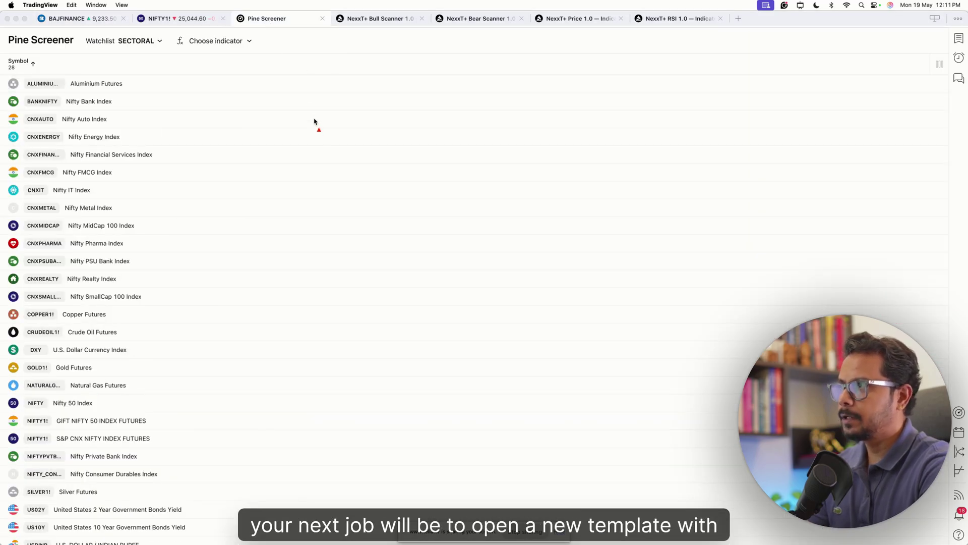
{"action": "left_click_drag", "start_coordinate": [314, 121], "coordinate": [279, 62]}
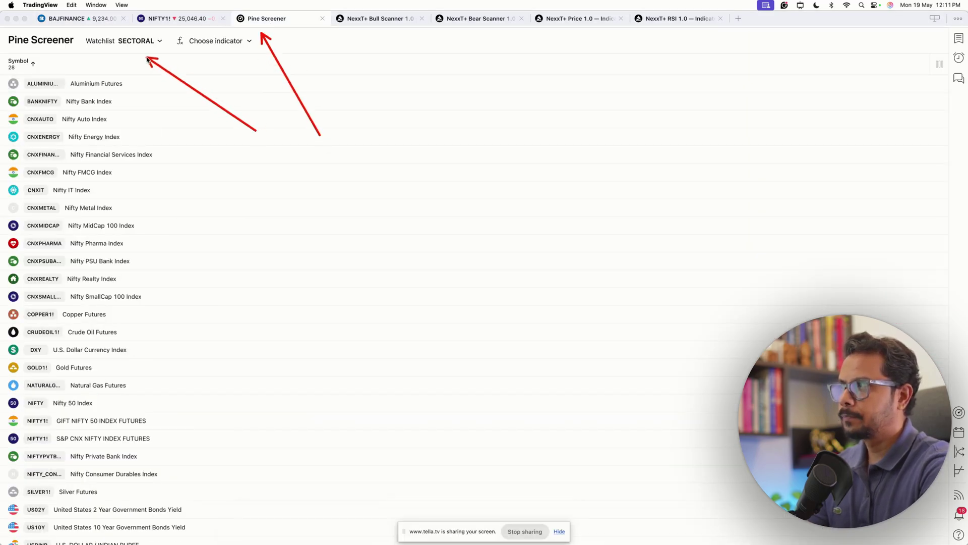
{"action": "left_click", "coordinate": [88, 20]}
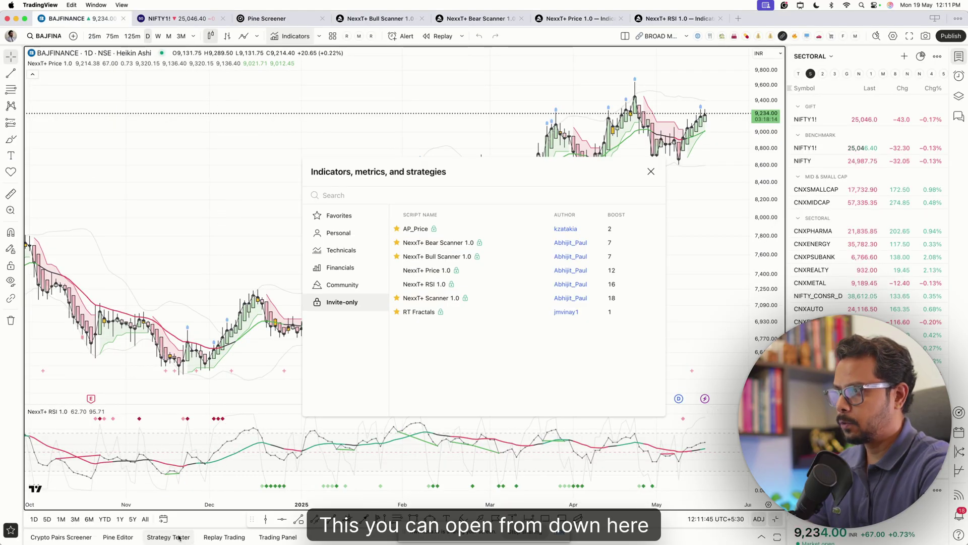
{"action": "left_click_drag", "start_coordinate": [164, 437], "coordinate": [101, 515]}
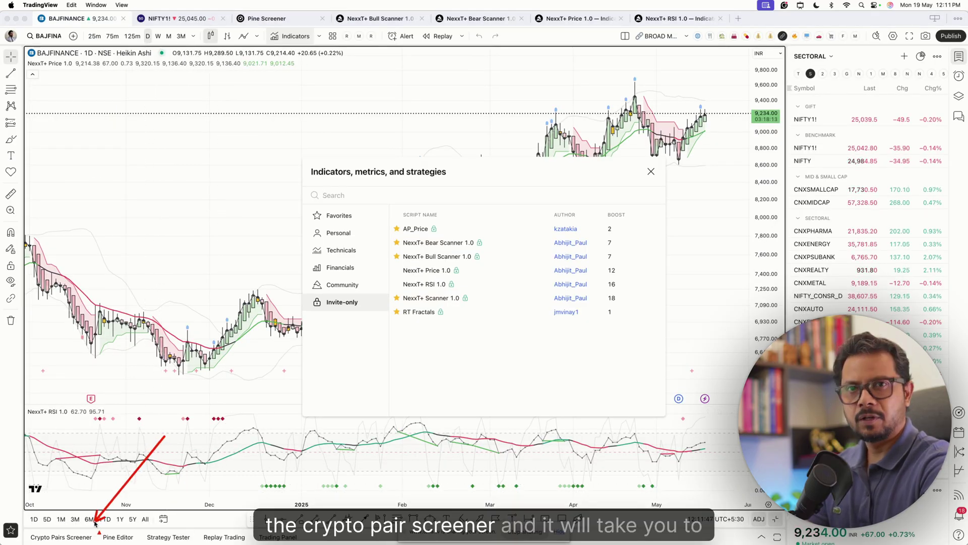
{"action": "left_click", "coordinate": [266, 19]}
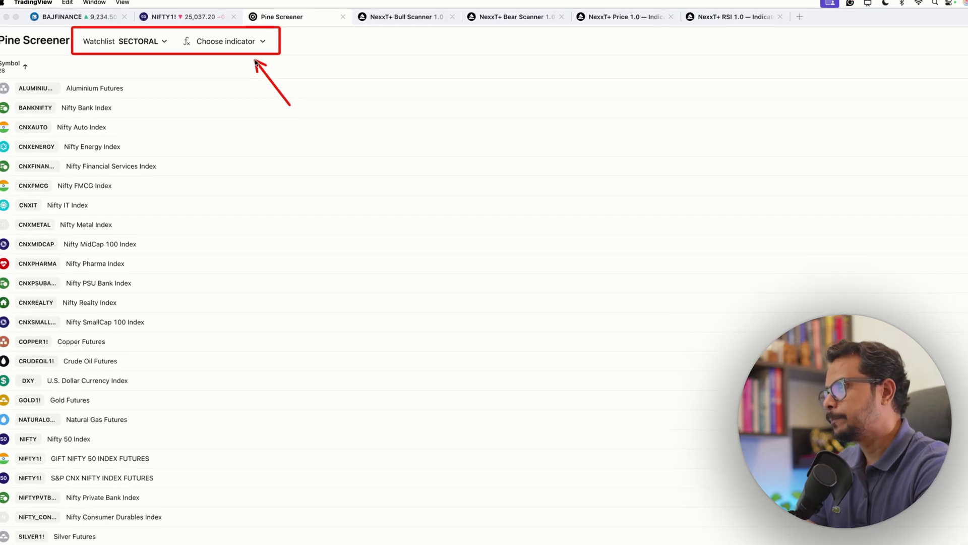
Screen the NexxT+ F&O NSE watchlist (217 symbols) and browse the indicator list for the NexxT+ scanners.
{"action": "left_click", "coordinate": [159, 43]}
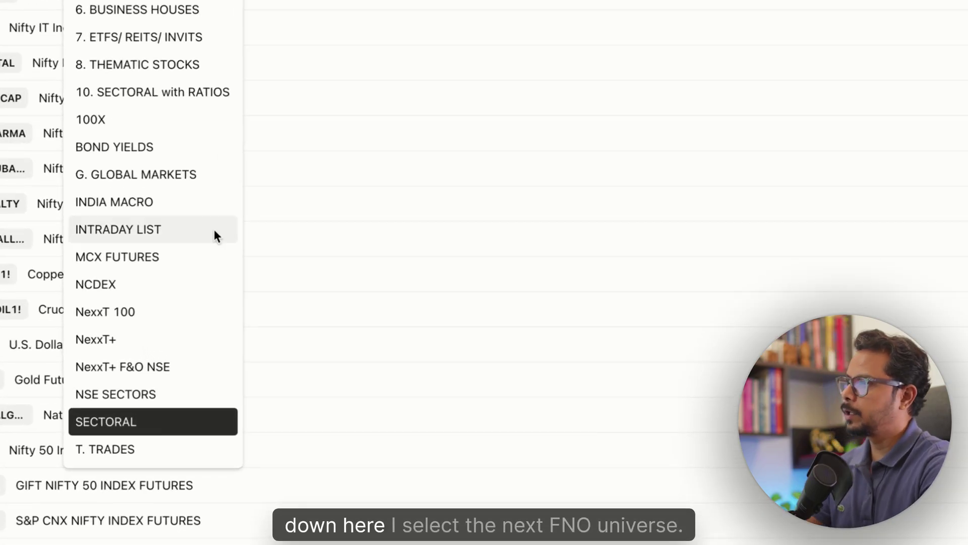
{"action": "left_click", "coordinate": [161, 362]}
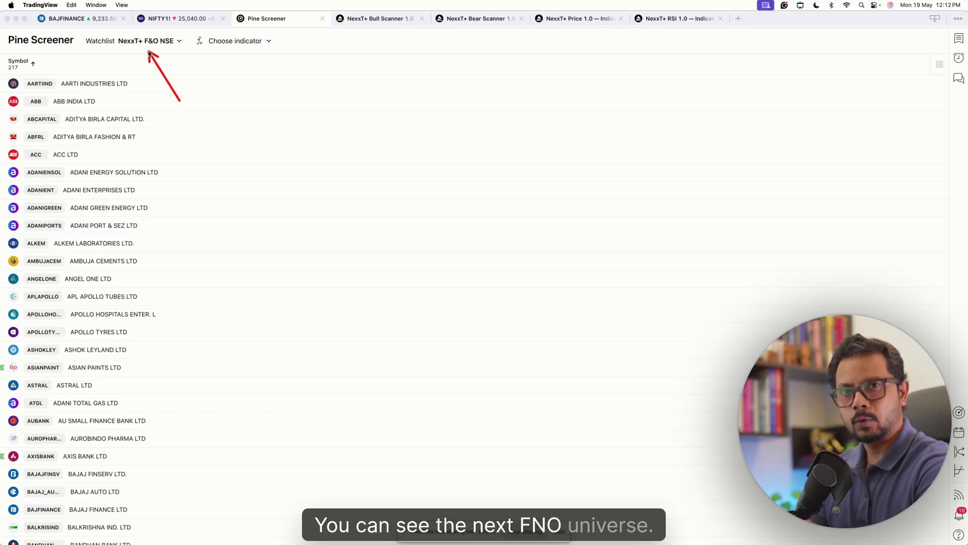
{"action": "left_click", "coordinate": [267, 44]}
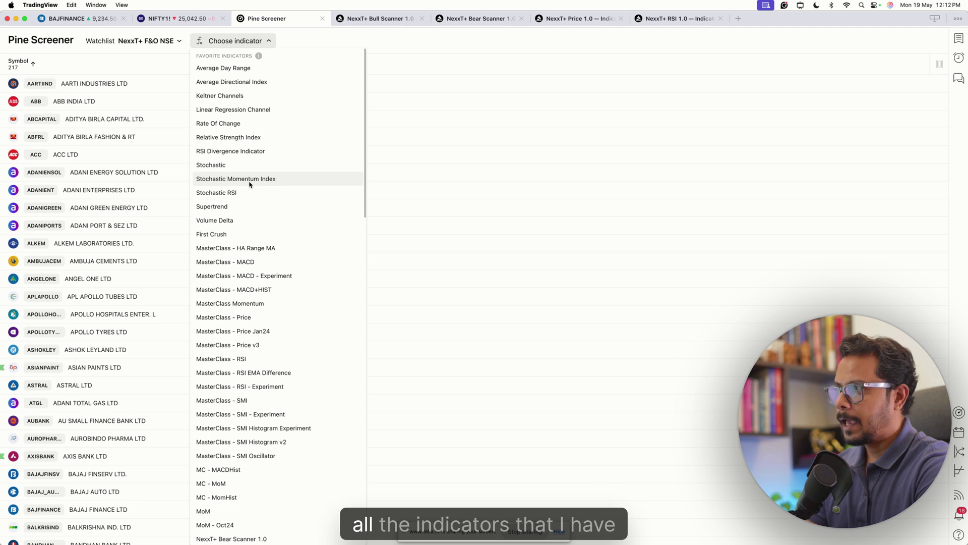
{"action": "mouse_move", "coordinate": [189, 92]}
{"action": "left_mouse_down"}
{"action": "mouse_move", "coordinate": [286, 451]}
{"action": "mouse_move", "coordinate": [286, 506]}
{"action": "left_mouse_up"}
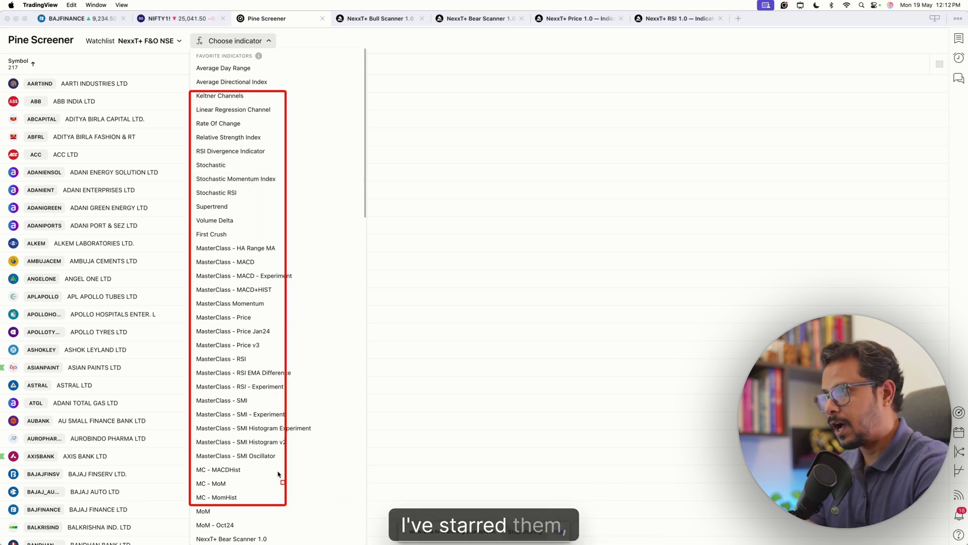
{"action": "scroll", "coordinate": [272, 325], "scroll_direction": "down", "scroll_amount": 5}
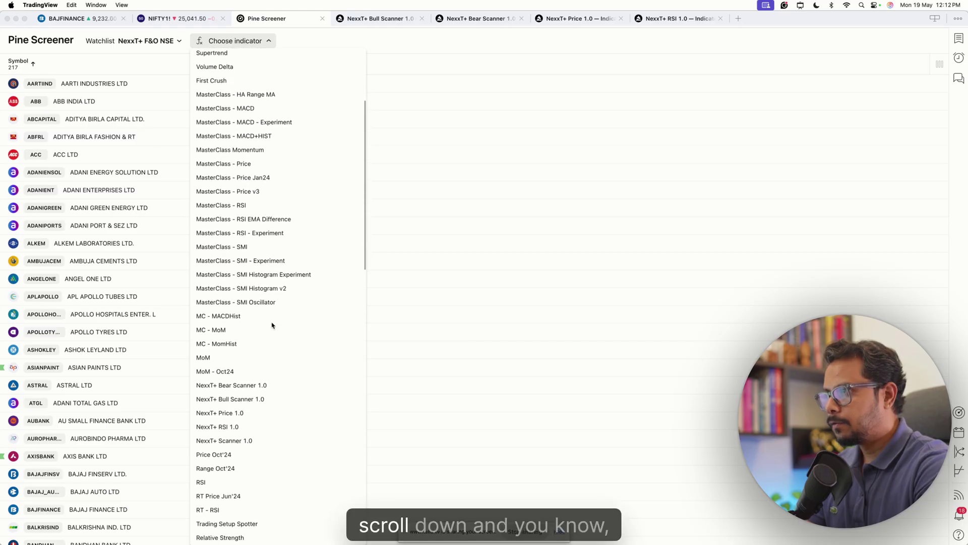
{"action": "scroll", "coordinate": [273, 326], "scroll_direction": "up", "scroll_amount": 5}
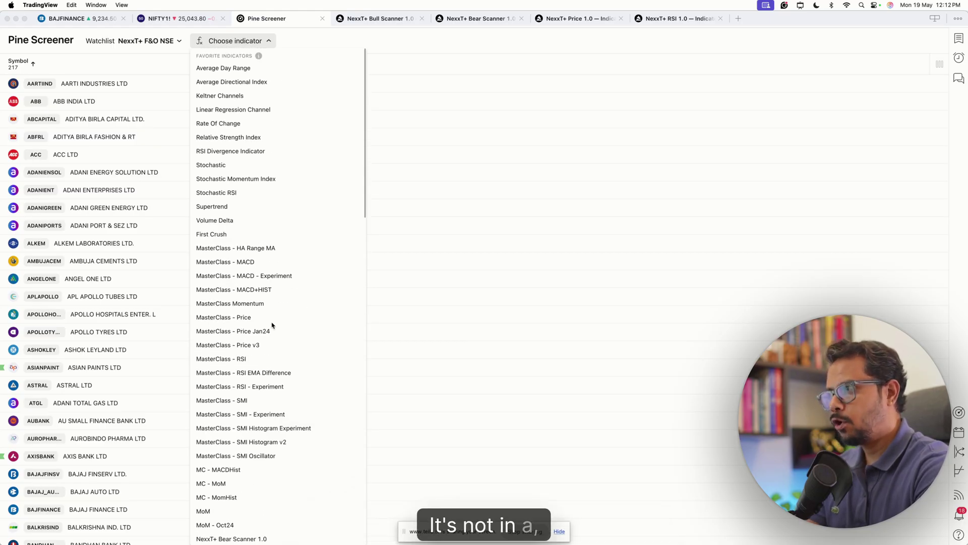
{"action": "scroll", "coordinate": [272, 326], "scroll_direction": "down", "scroll_amount": 4}
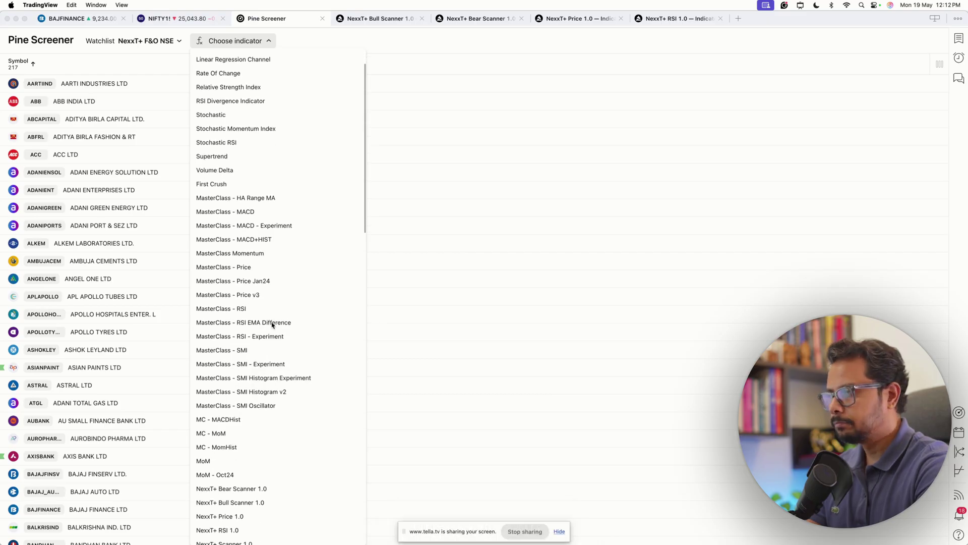
{"action": "scroll", "coordinate": [272, 325], "scroll_direction": "up", "scroll_amount": 4}
{"action": "scroll", "coordinate": [273, 325], "scroll_direction": "down", "scroll_amount": 10}
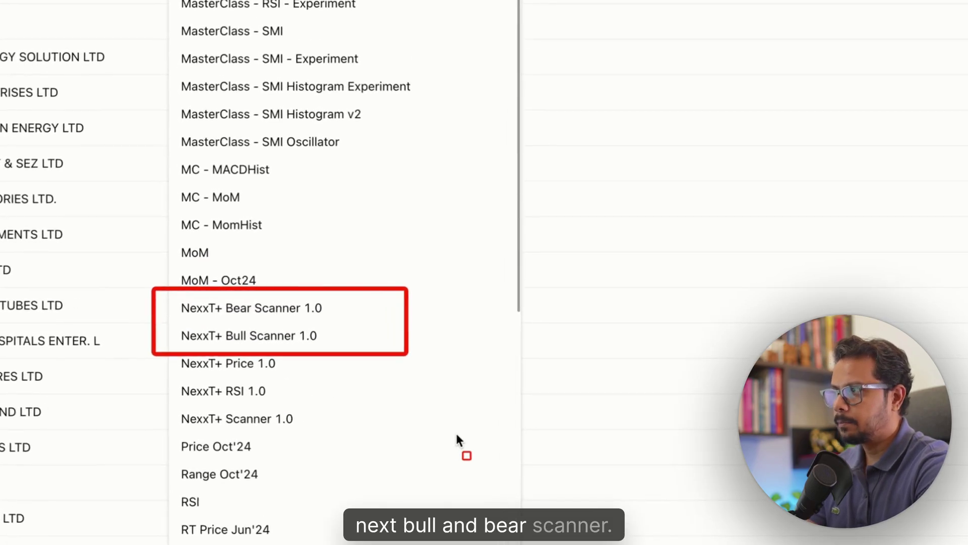
Screen with NexxT+ Bull Scanner 1.0 and review its filters, such as Positive Heikin Decoy and Positive Hidden Divergence.
{"action": "left_click", "coordinate": [272, 335]}
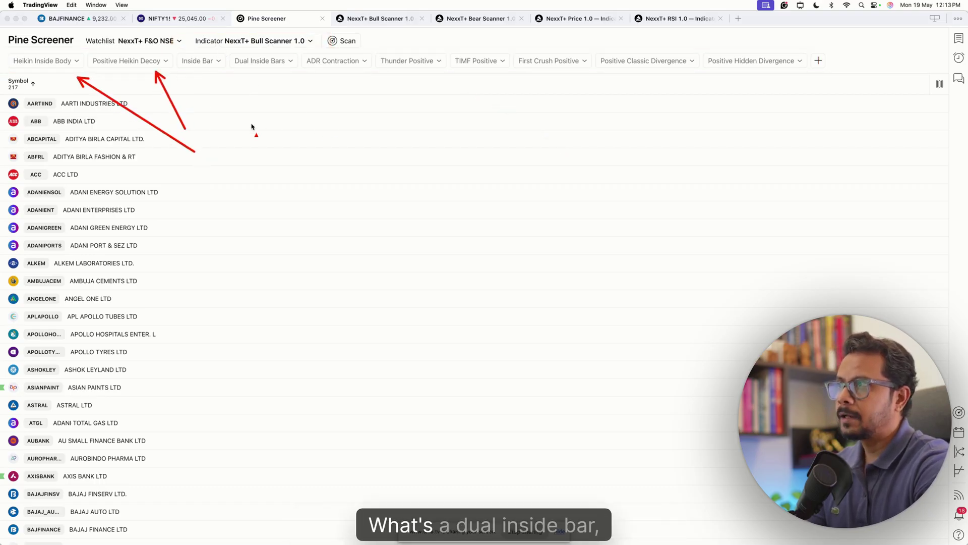
{"action": "left_click_drag", "start_coordinate": [536, 111], "coordinate": [561, 83]}
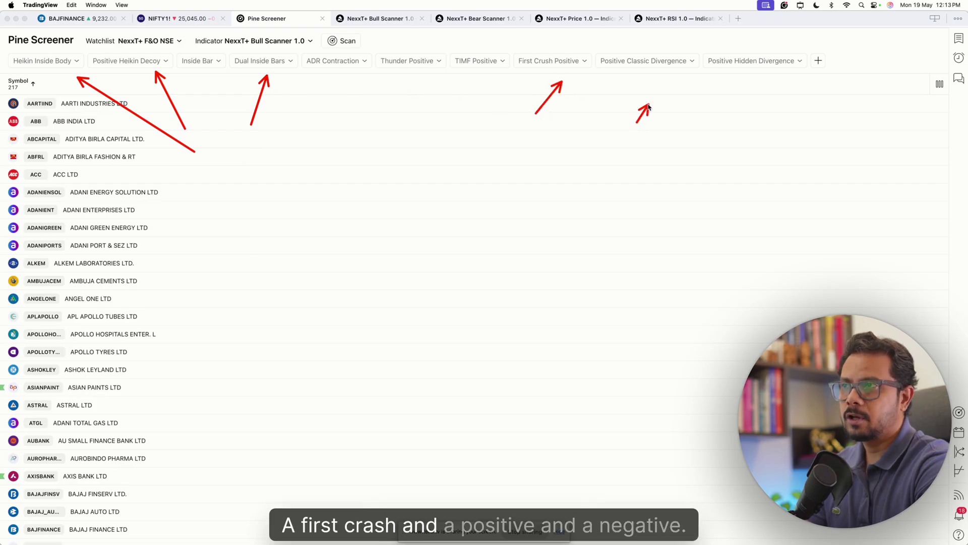
{"action": "left_click", "coordinate": [734, 111]}
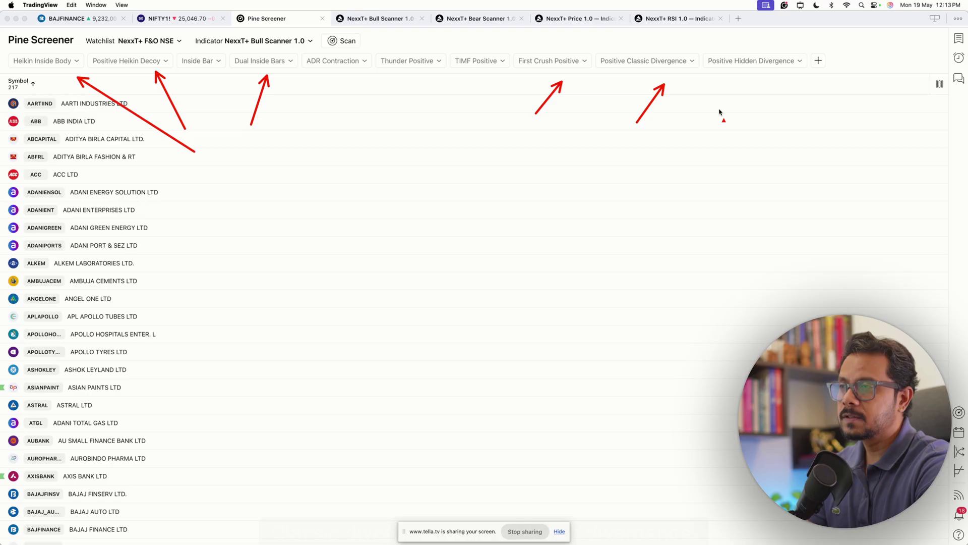
{"action": "left_click_drag", "start_coordinate": [719, 112], "coordinate": [751, 77]}
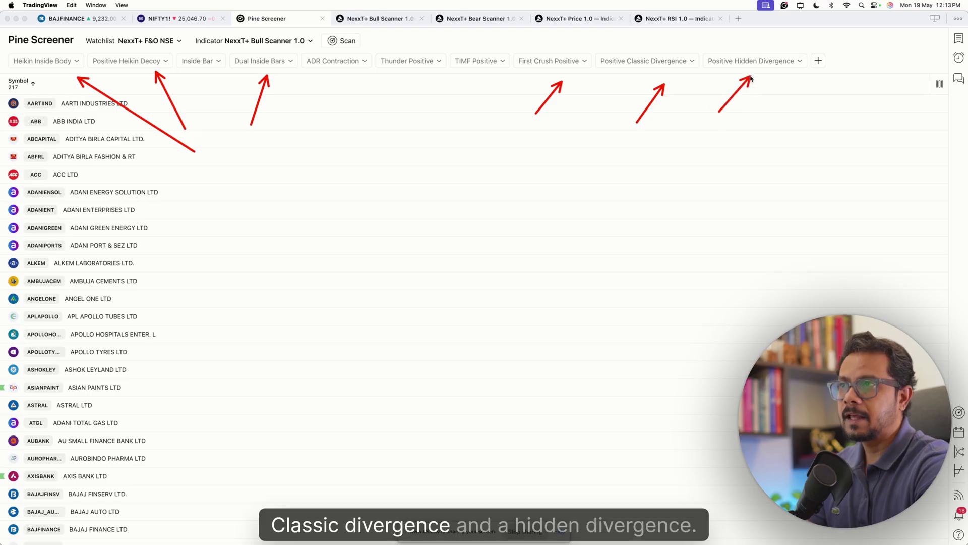
{"action": "left_click", "coordinate": [755, 143]}
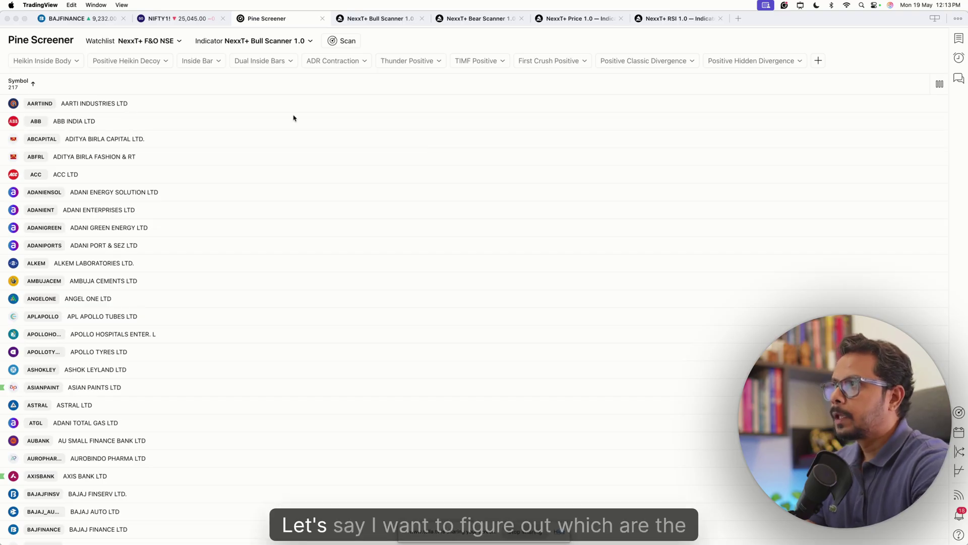
{"action": "left_click", "coordinate": [76, 64]}
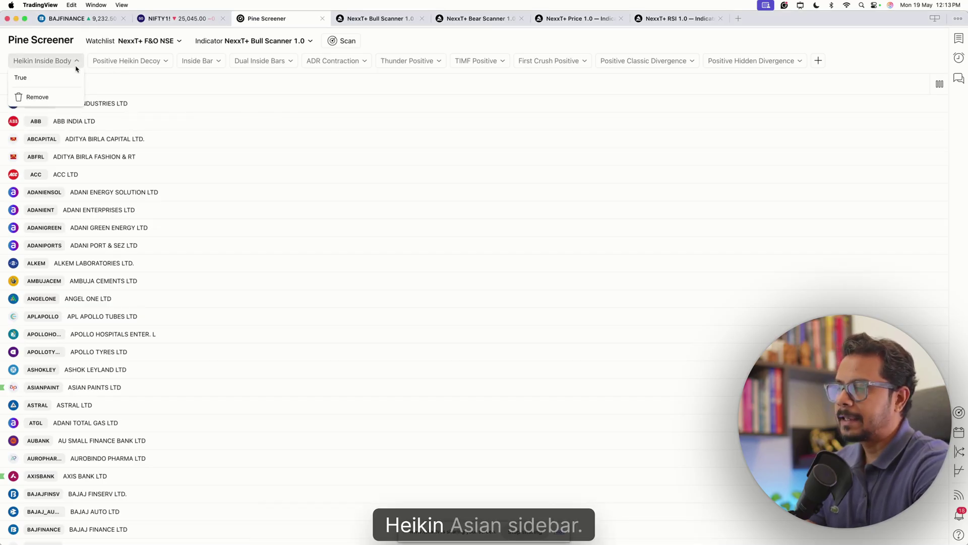
{"action": "left_click", "coordinate": [77, 61]}
{"action": "left_click", "coordinate": [73, 62]}
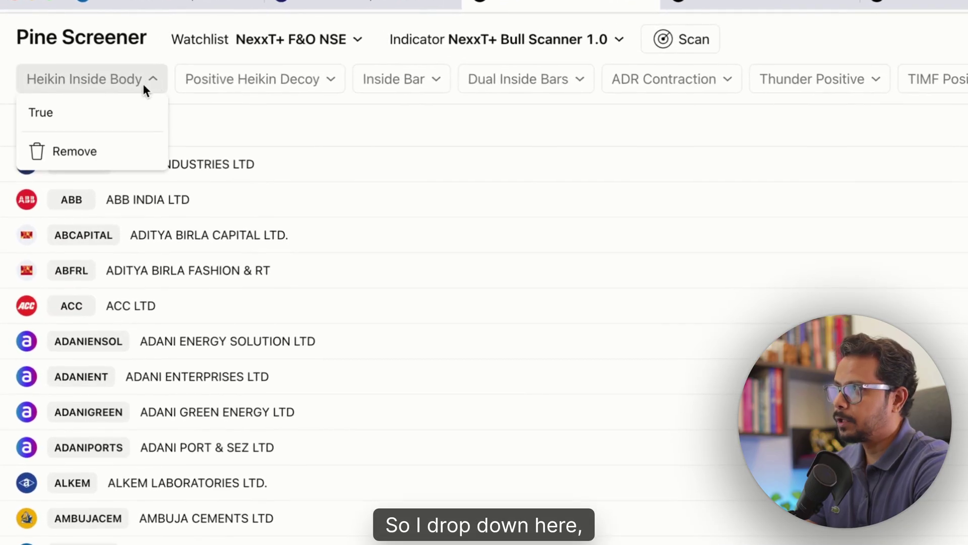
{"action": "left_click", "coordinate": [26, 78]}
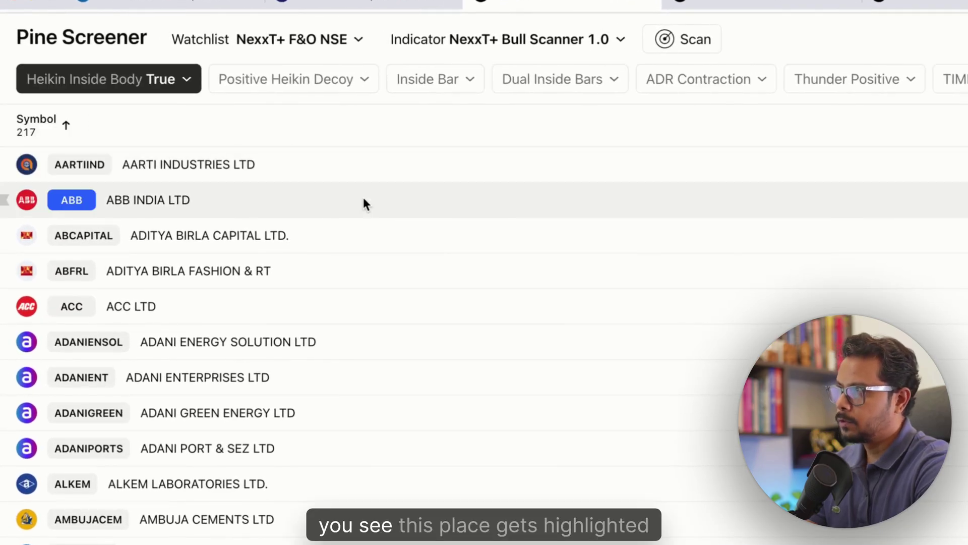
{"action": "left_click_drag", "start_coordinate": [363, 198], "coordinate": [274, 143]}
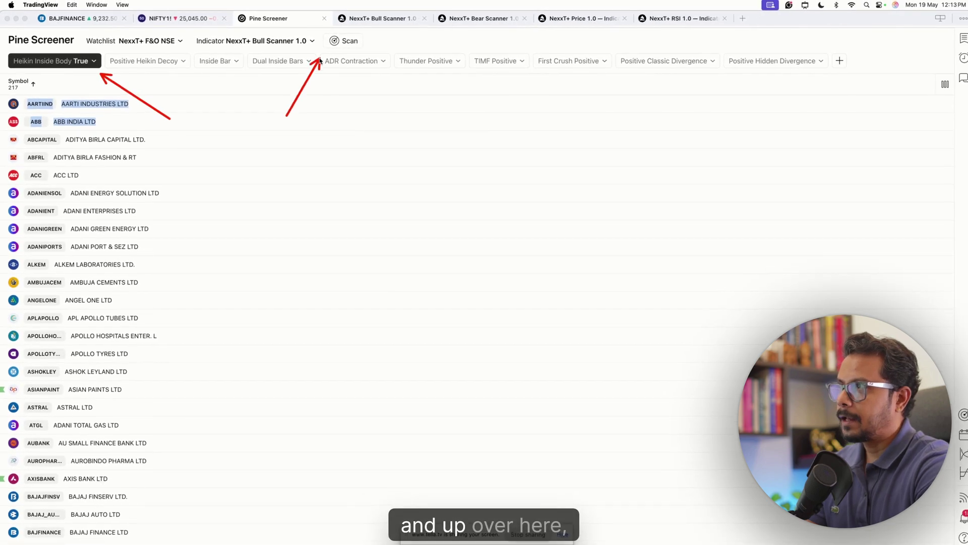
{"action": "left_click", "coordinate": [347, 41]}
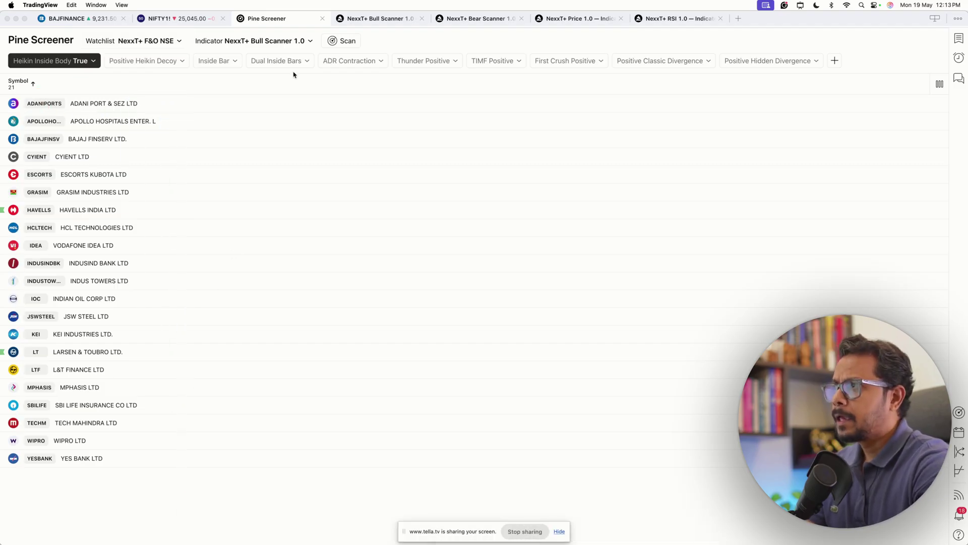
{"action": "left_click", "coordinate": [417, 39]}
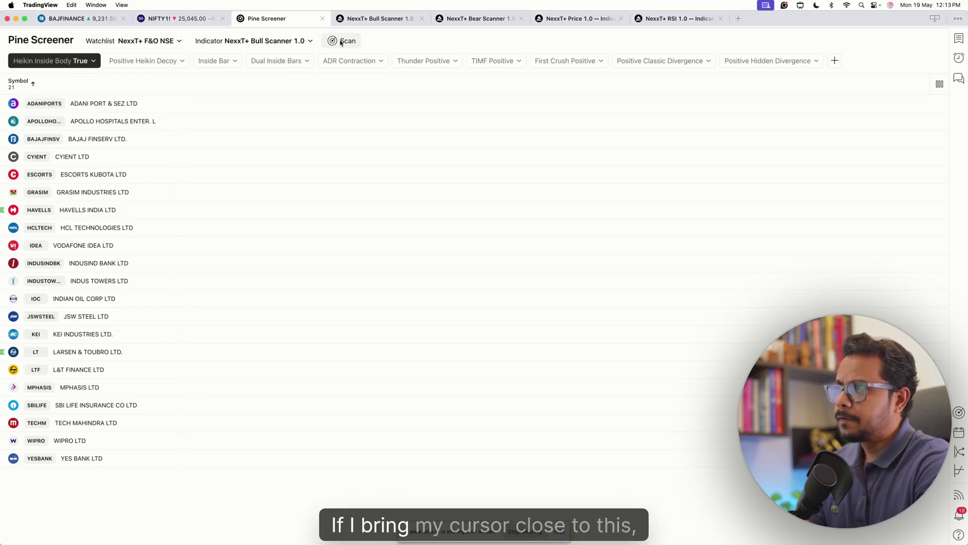
{"action": "left_click", "coordinate": [308, 42]}
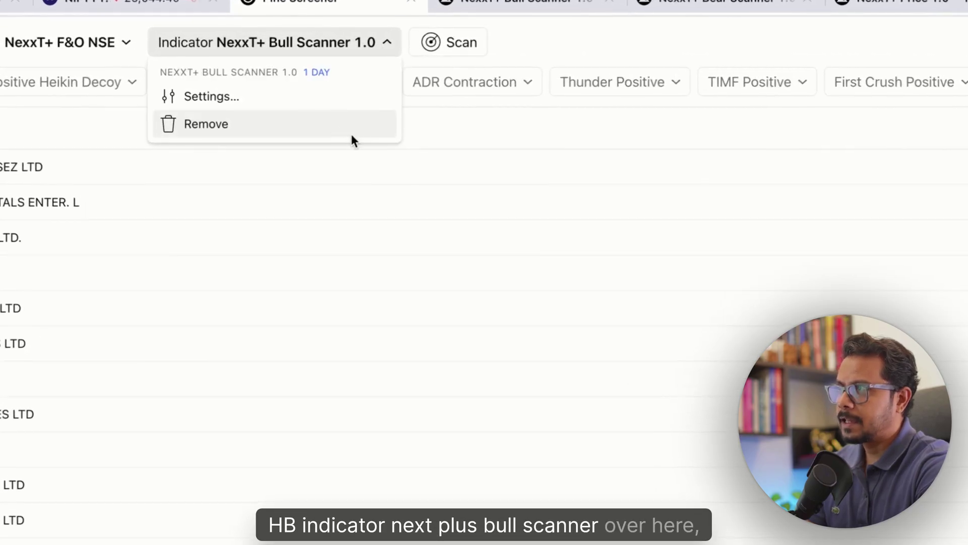
{"action": "left_click", "coordinate": [316, 73]}
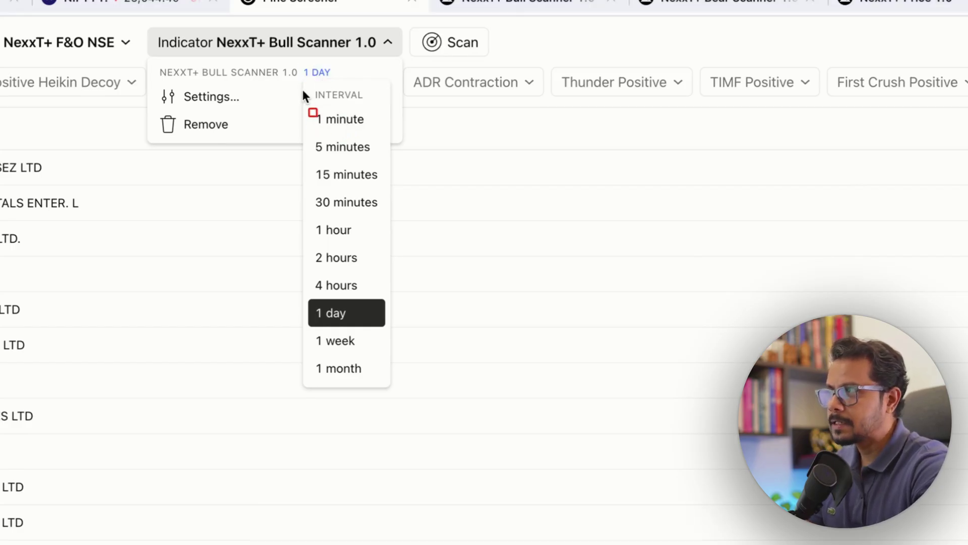
{"action": "mouse_move", "coordinate": [310, 81]}
{"action": "left_mouse_down"}
{"action": "mouse_move", "coordinate": [401, 364]}
{"action": "mouse_move", "coordinate": [399, 391]}
{"action": "left_mouse_up"}
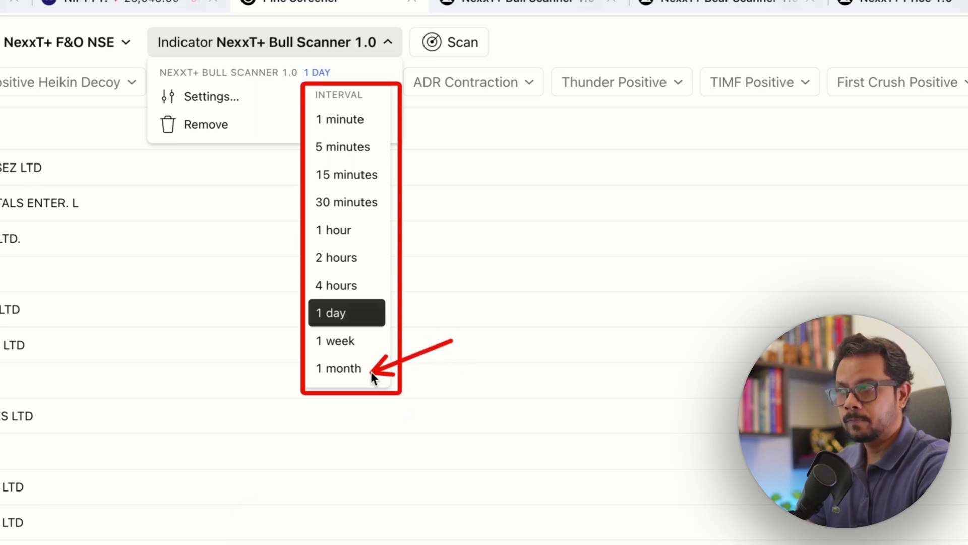
{"action": "left_click_drag", "start_coordinate": [371, 371], "coordinate": [343, 324]}
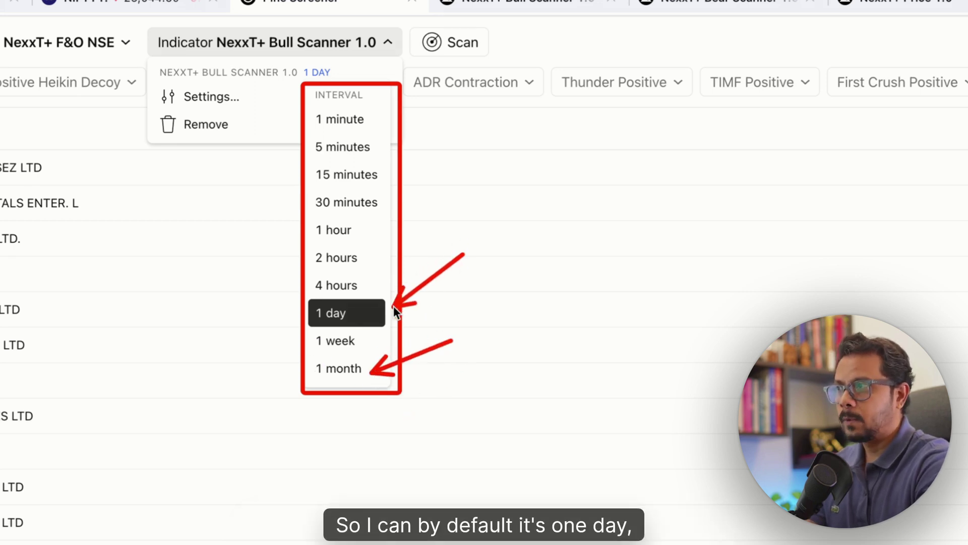
{"action": "left_click_drag", "start_coordinate": [443, 304], "coordinate": [380, 342]}
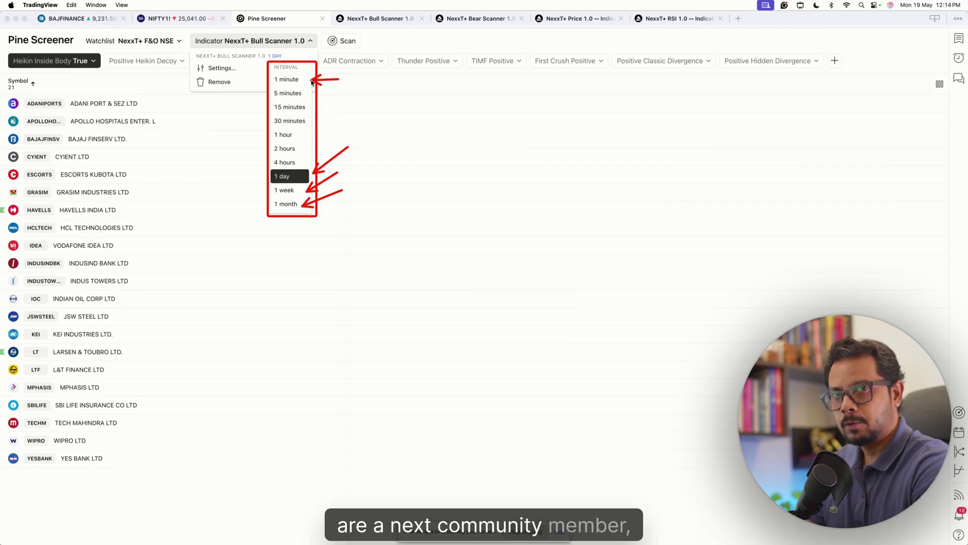
Review the HA Close option in the Bull Scanner settings and close them without changes.
{"action": "left_click", "coordinate": [222, 68]}
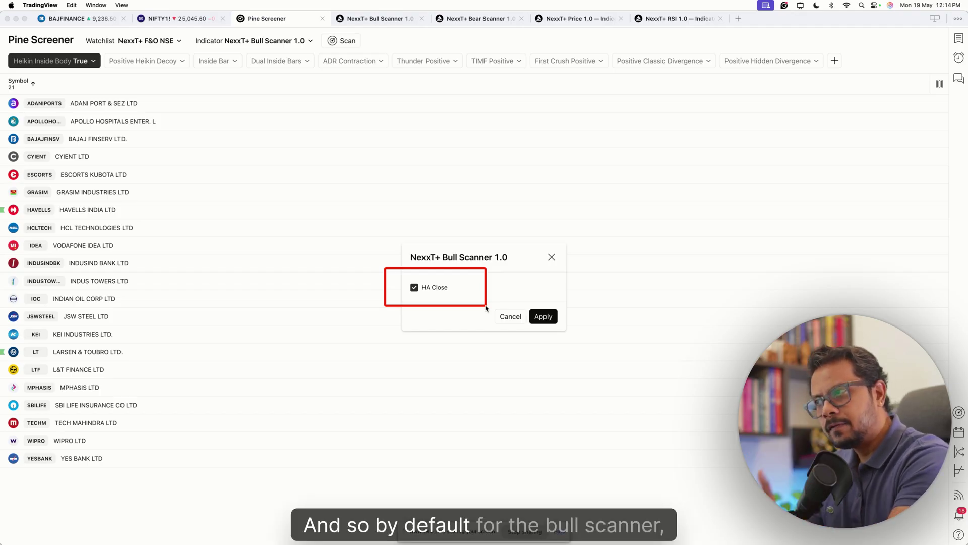
{"action": "left_click_drag", "start_coordinate": [508, 204], "coordinate": [462, 252]}
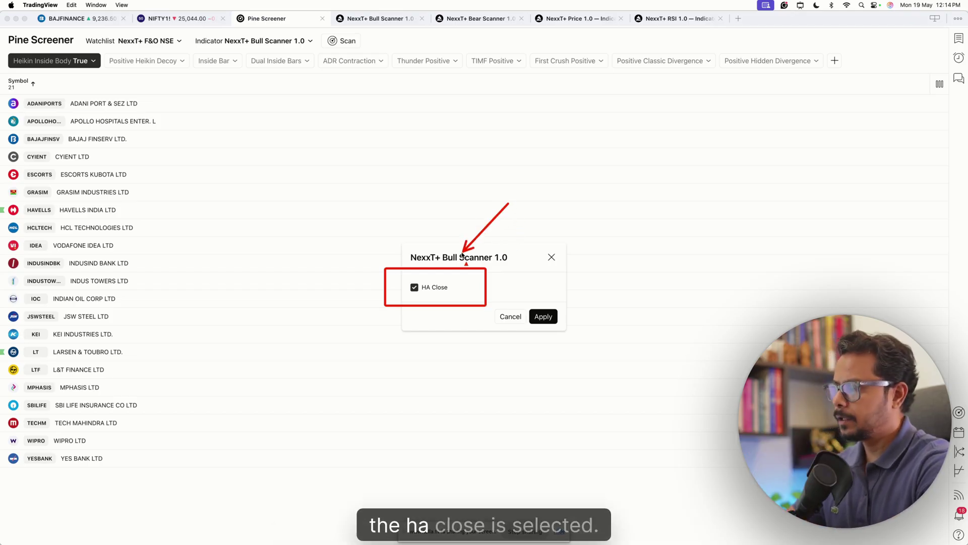
{"action": "left_click_drag", "start_coordinate": [443, 358], "coordinate": [416, 298]}
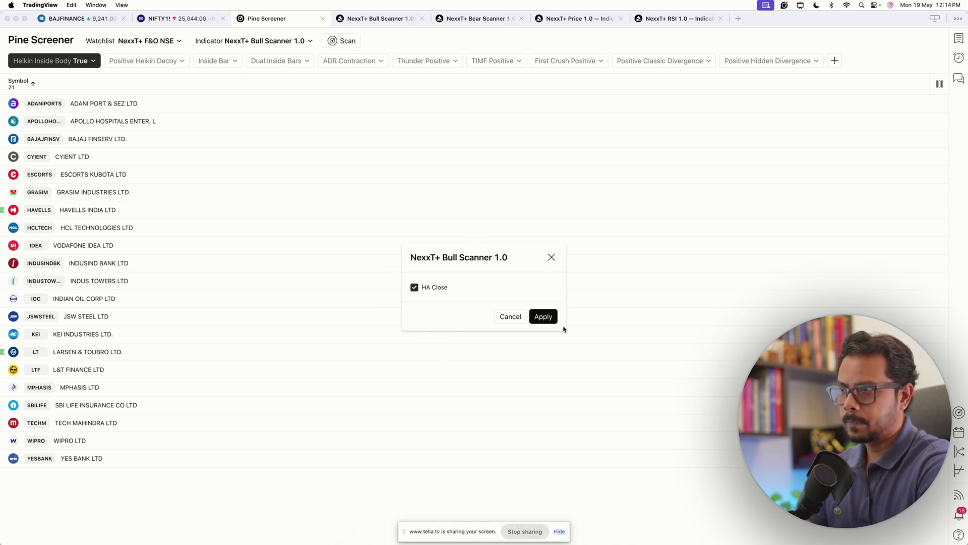
{"action": "left_click", "coordinate": [506, 314]}
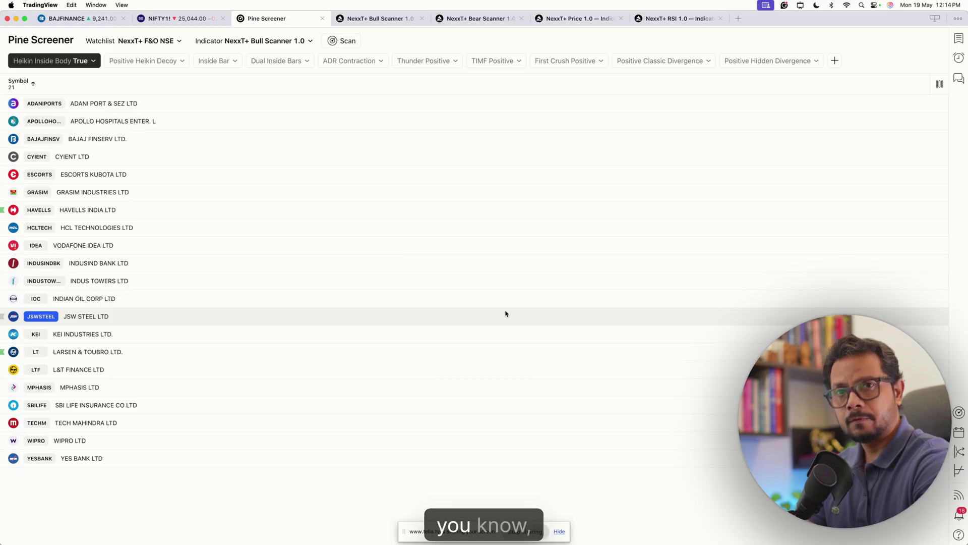
Reopen the Bull Scanner settings and keep HA Close checked.
{"action": "left_click", "coordinate": [298, 42]}
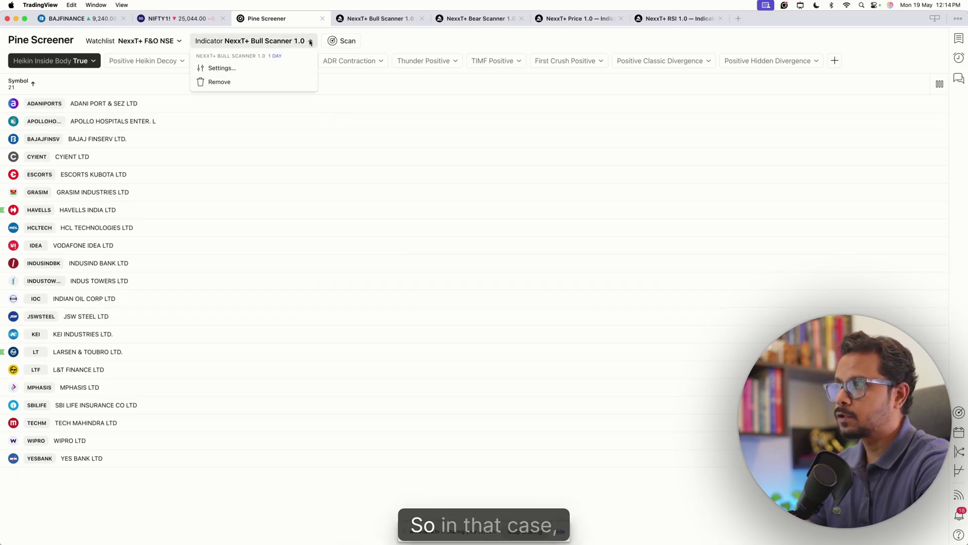
{"action": "left_click", "coordinate": [222, 68]}
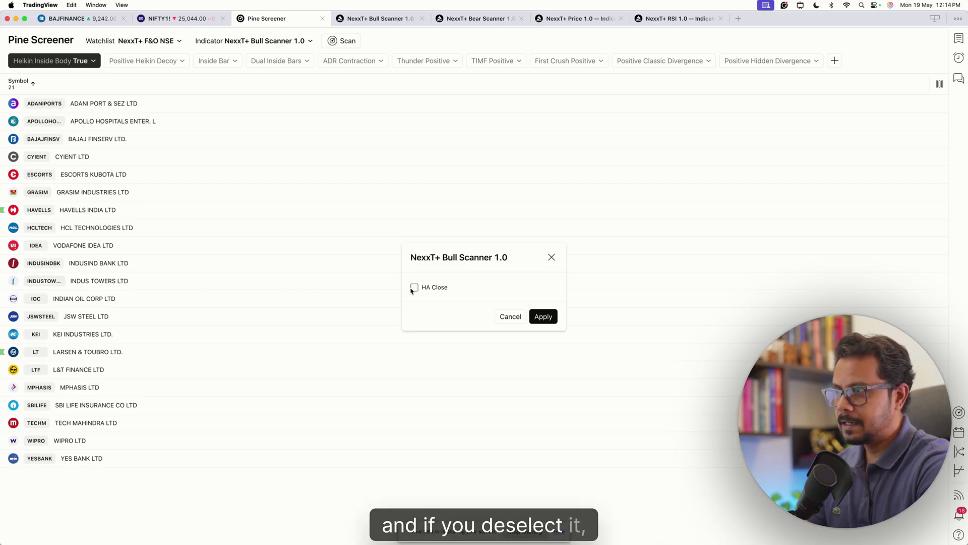
{"action": "left_click_drag", "start_coordinate": [389, 275], "coordinate": [423, 276]}
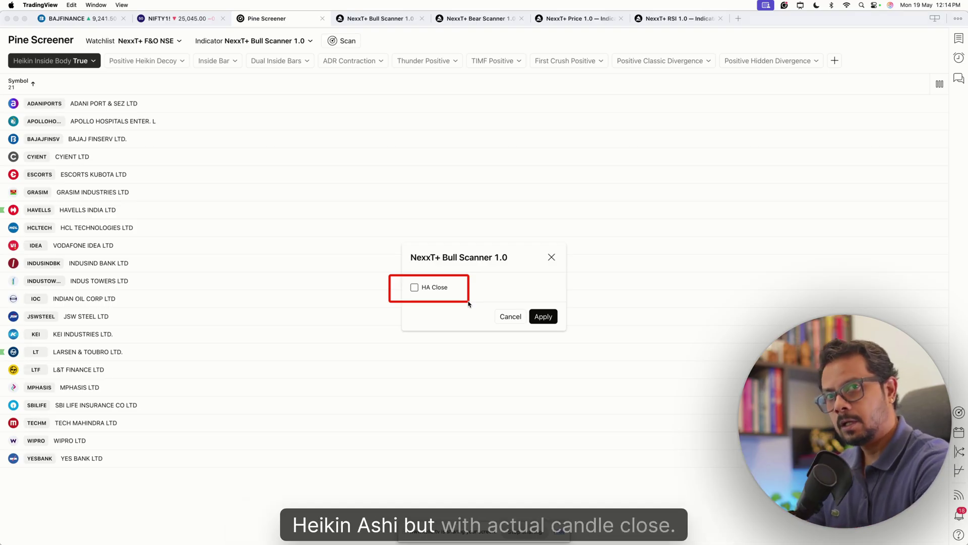
{"action": "left_click", "coordinate": [439, 289]}
Apply the Bull Scanner settings and reset the Heikin Inside Body filter.
{"action": "left_click", "coordinate": [550, 324]}
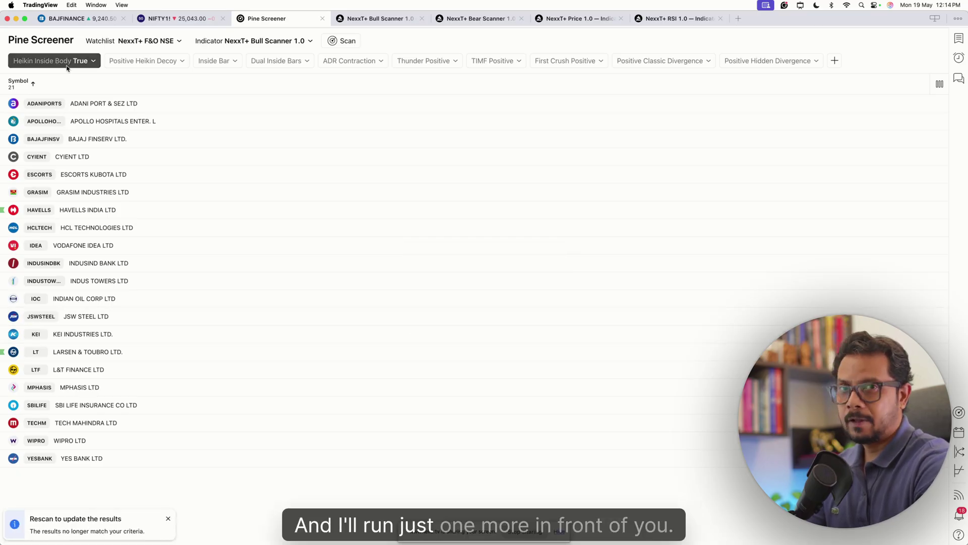
{"action": "left_click", "coordinate": [87, 61]}
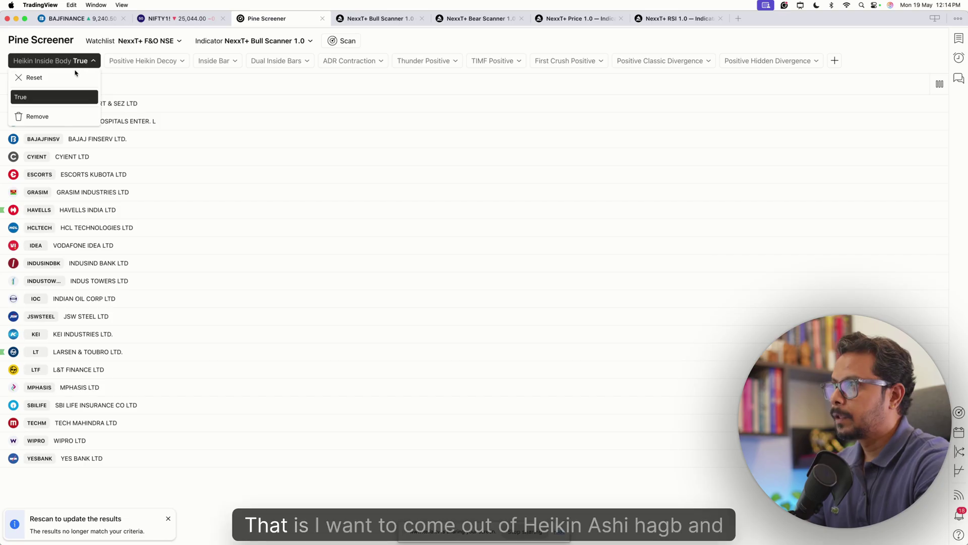
{"action": "left_click", "coordinate": [72, 77]}
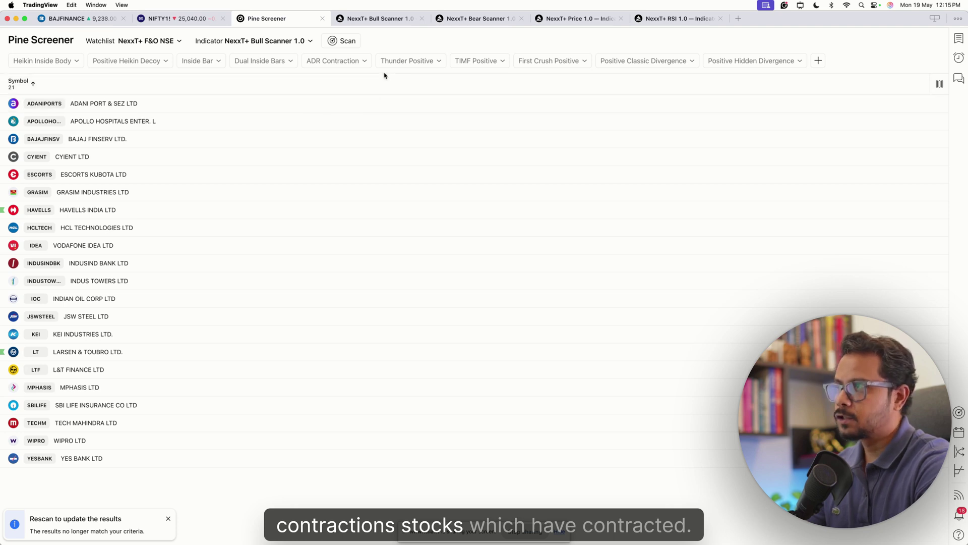
Set ADR Contraction to True and scan the F&O watchlist.
{"action": "left_click", "coordinate": [364, 61]}
{"action": "left_click", "coordinate": [320, 80]}
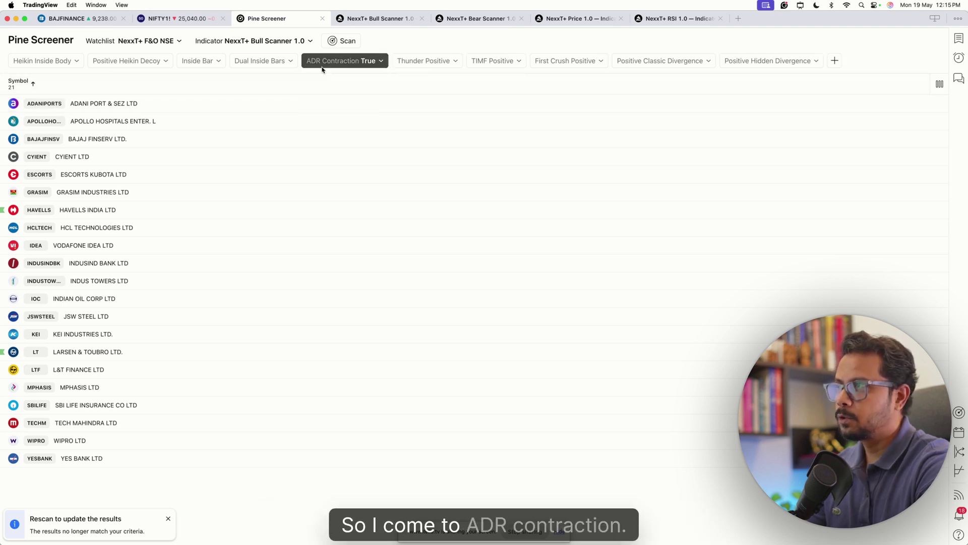
{"action": "left_click", "coordinate": [340, 42]}
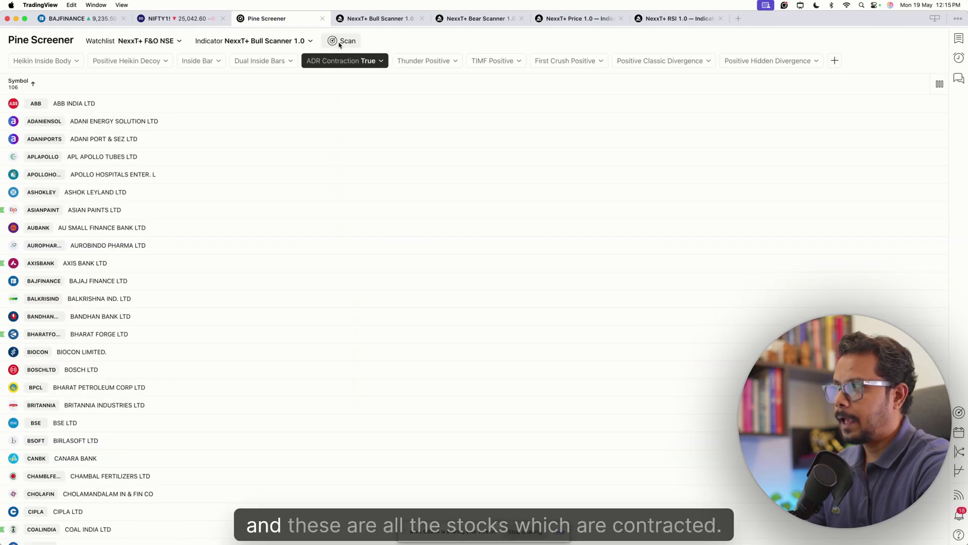
{"action": "left_click_drag", "start_coordinate": [178, 106], "coordinate": [178, 203]}
{"action": "left_click_drag", "start_coordinate": [176, 230], "coordinate": [176, 313]}
{"action": "left_click_drag", "start_coordinate": [179, 339], "coordinate": [180, 419]}
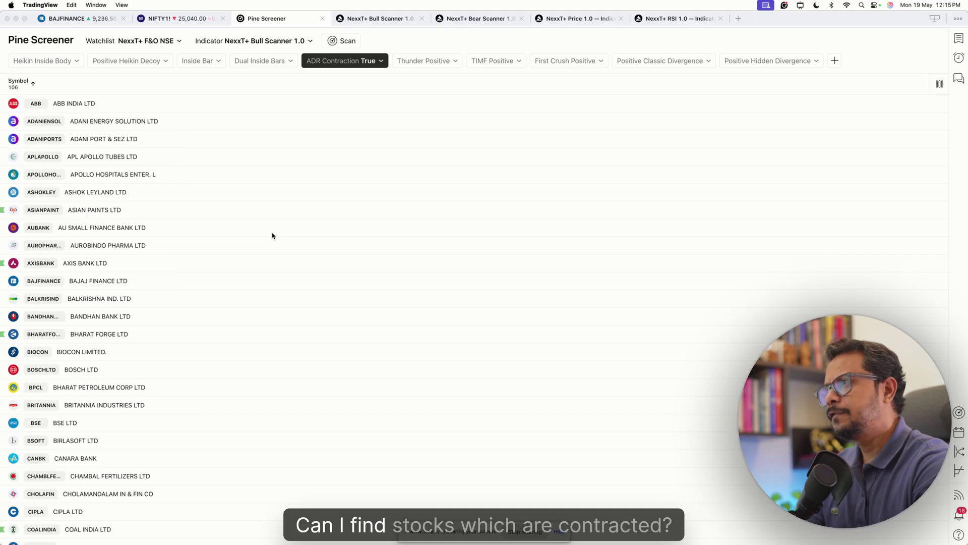
{"action": "left_click_drag", "start_coordinate": [371, 143], "coordinate": [346, 91]}
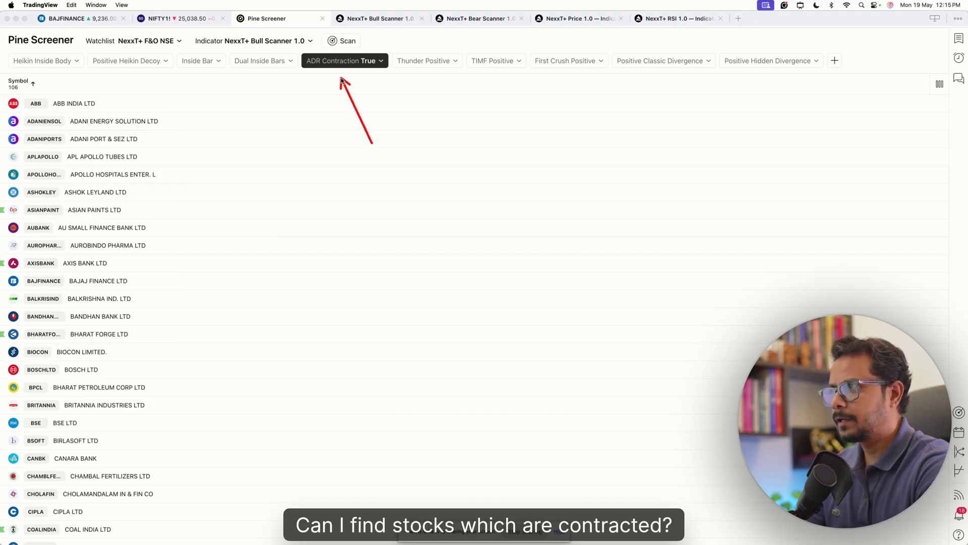
{"action": "left_click_drag", "start_coordinate": [266, 146], "coordinate": [243, 117]}
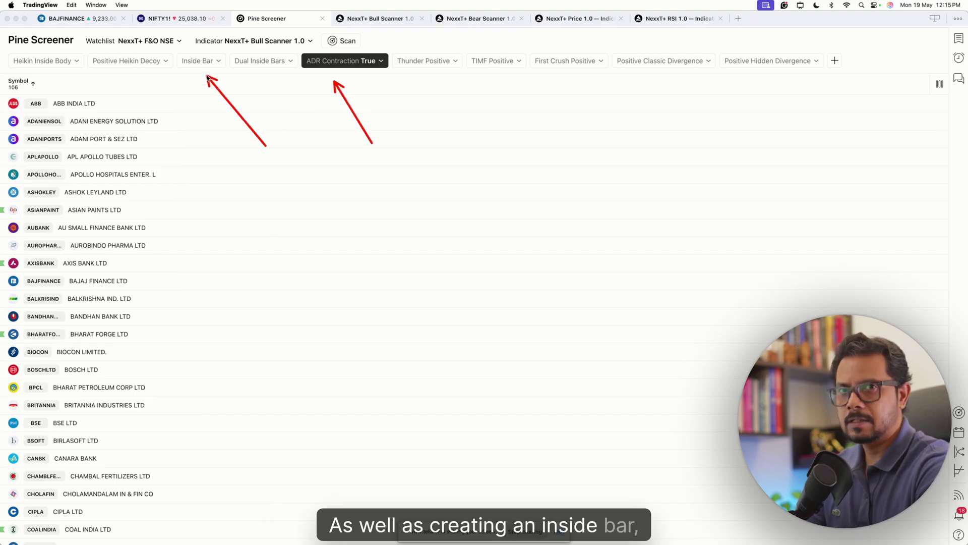
Add Inside Bar = True and rescan, narrowing the results to 17 stocks.
{"action": "left_click", "coordinate": [216, 61]}
{"action": "left_click", "coordinate": [205, 76]}
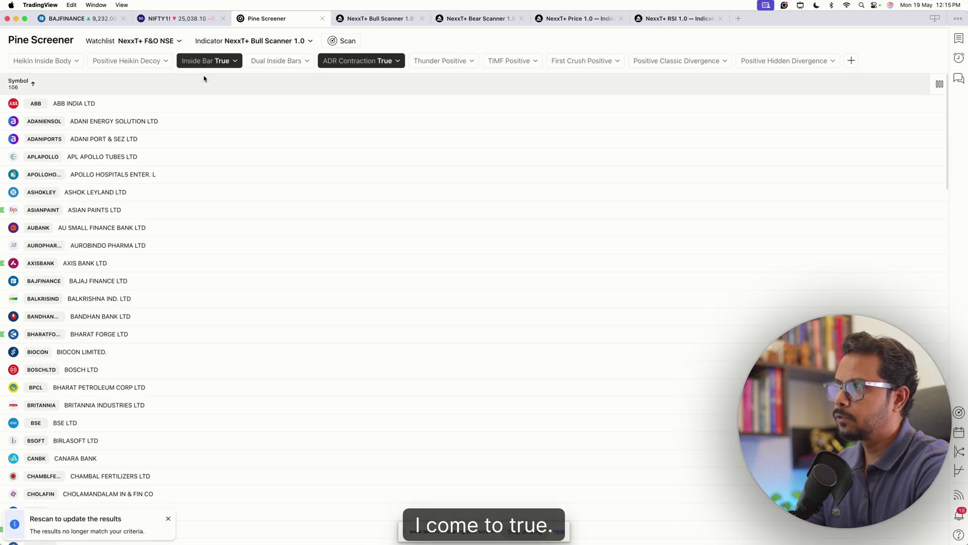
{"action": "left_click_drag", "start_coordinate": [272, 124], "coordinate": [236, 93]}
{"action": "left_click_drag", "start_coordinate": [310, 132], "coordinate": [356, 81]}
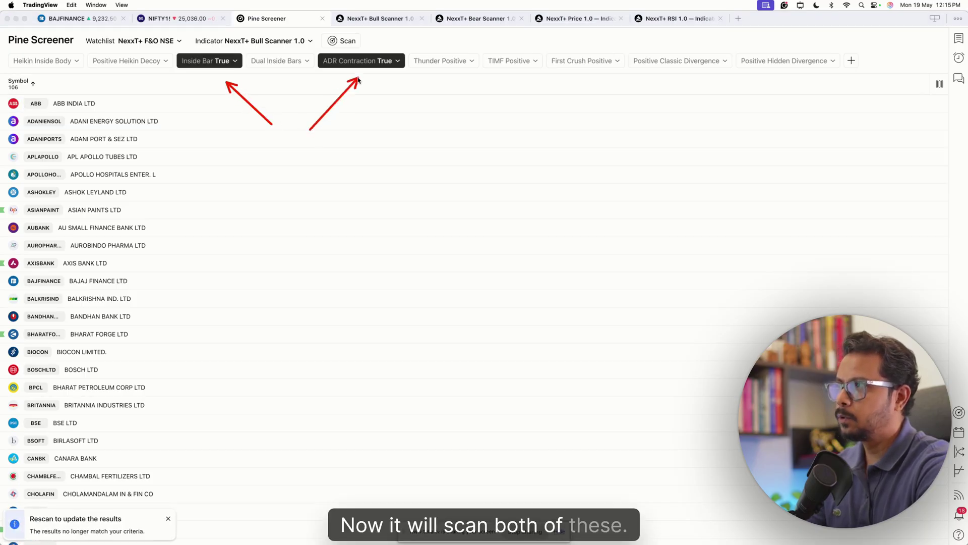
{"action": "left_click", "coordinate": [350, 41]}
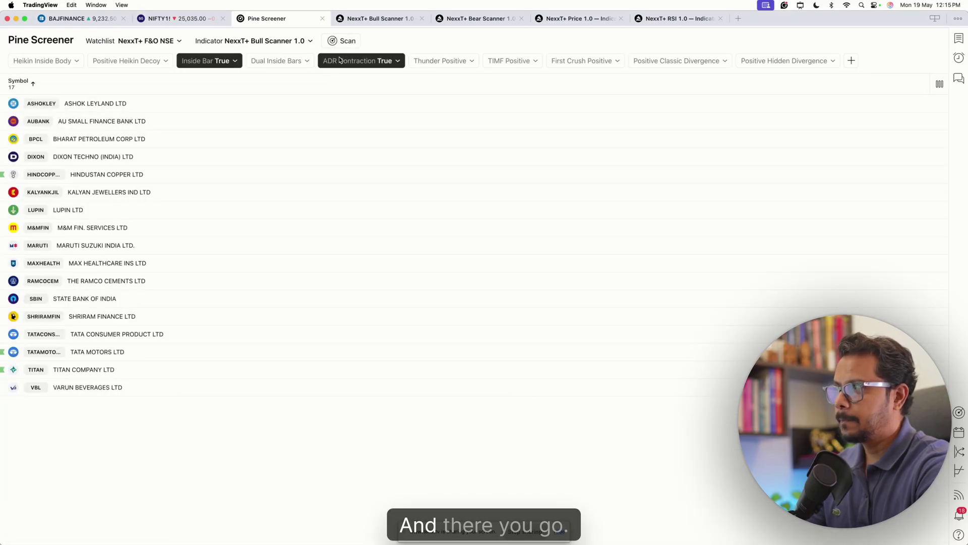
{"action": "mouse_move", "coordinate": [8, 87]}
{"action": "left_mouse_down"}
{"action": "mouse_move", "coordinate": [193, 305]}
{"action": "mouse_move", "coordinate": [200, 417]}
{"action": "left_mouse_up"}
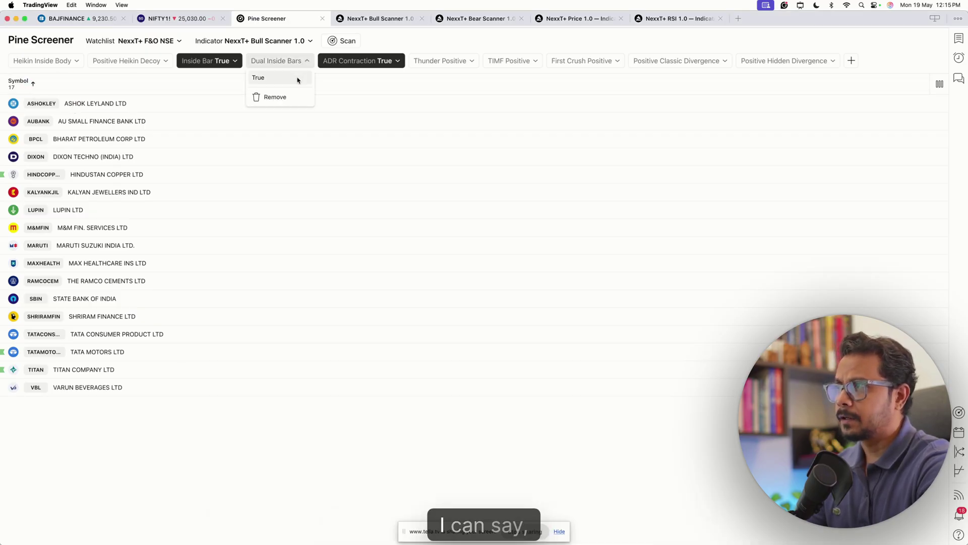
Add Dual Inside Bars = True and rescan, leaving only 2 symbols.
{"action": "left_click", "coordinate": [298, 78]}
{"action": "left_click_drag", "start_coordinate": [323, 134], "coordinate": [319, 124]}
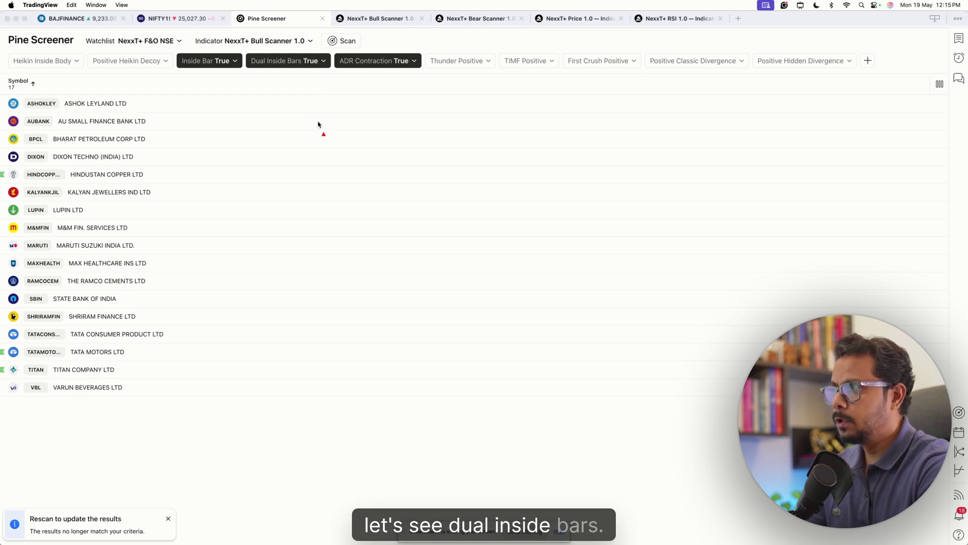
{"action": "left_click", "coordinate": [343, 41]}
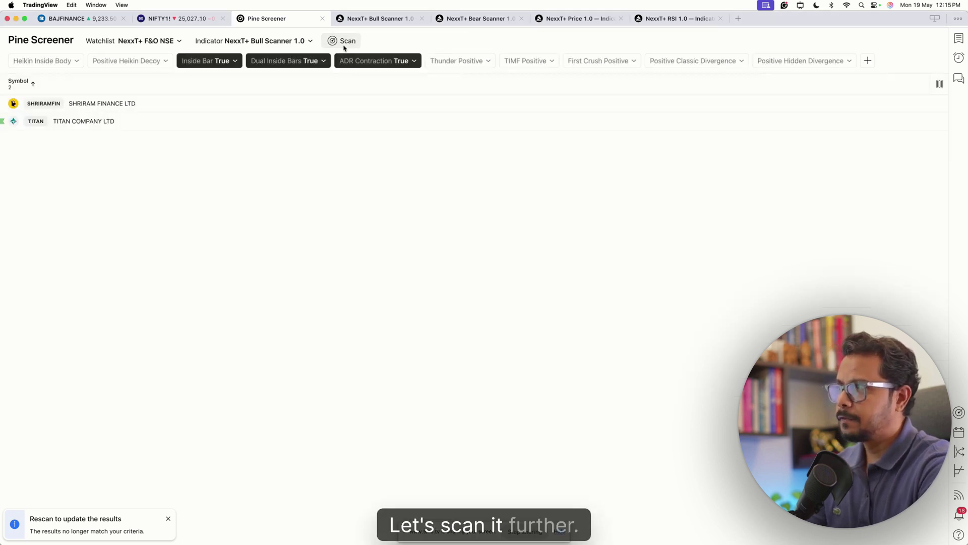
{"action": "left_click", "coordinate": [212, 148]}
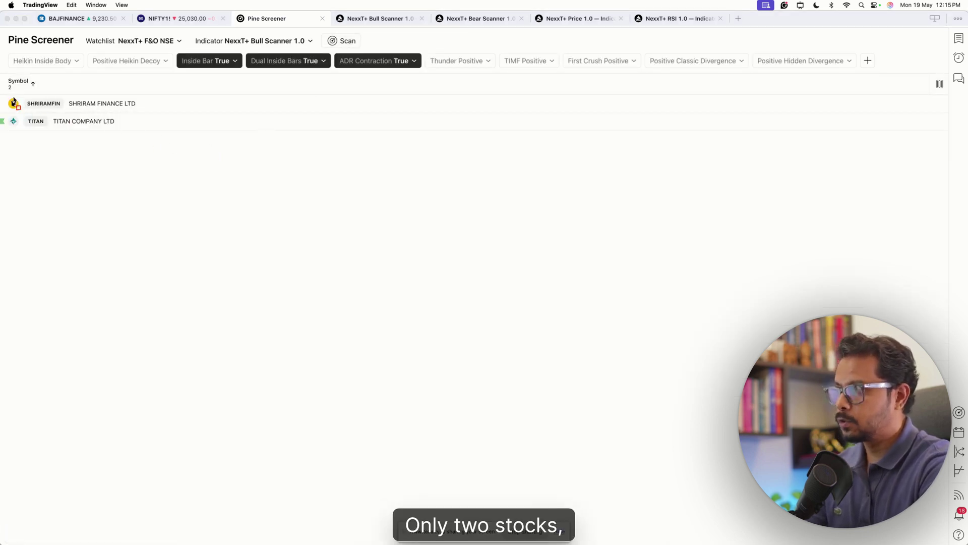
{"action": "left_click_drag", "start_coordinate": [2, 74], "coordinate": [183, 151]}
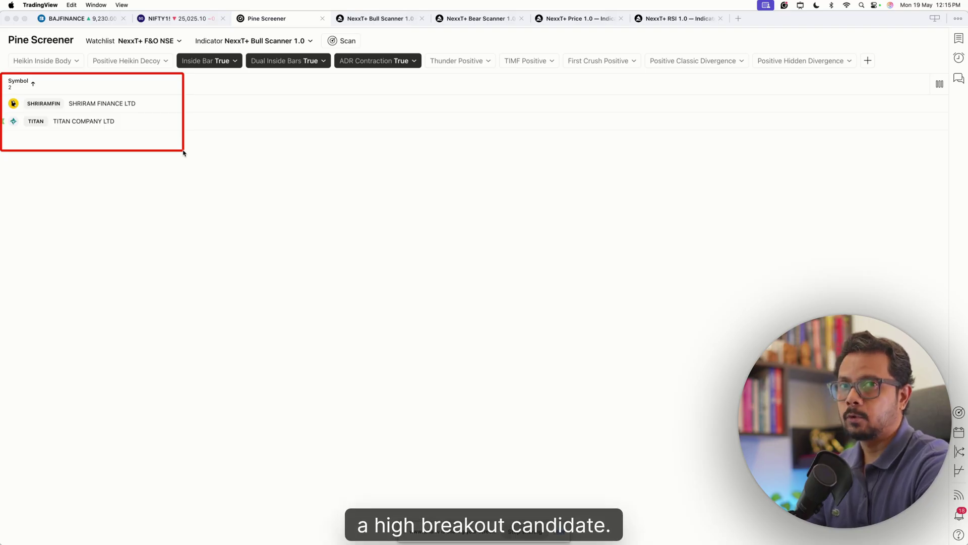
Reset the Inside Bar, Dual Inside Bars and ADR Contraction filters.
{"action": "left_click", "coordinate": [237, 66]}
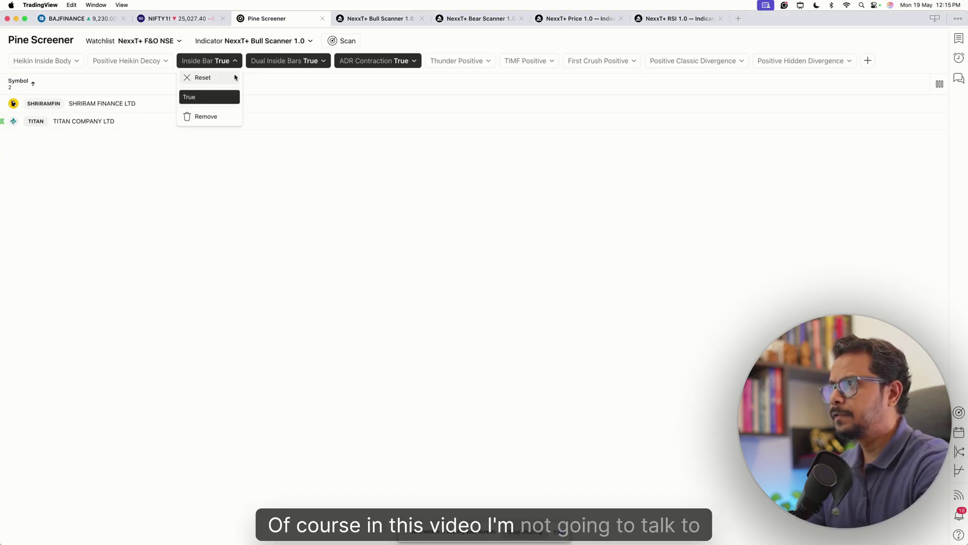
{"action": "left_click", "coordinate": [209, 97]}
{"action": "left_click", "coordinate": [282, 61]}
{"action": "left_click", "coordinate": [270, 97]}
{"action": "left_click", "coordinate": [356, 65]}
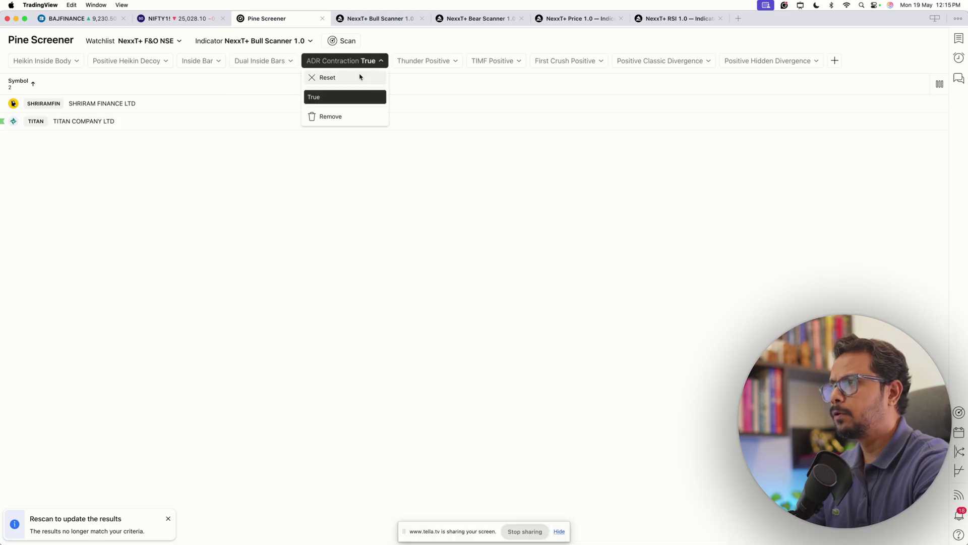
{"action": "left_click", "coordinate": [373, 97]}
{"action": "left_click_drag", "start_coordinate": [451, 107], "coordinate": [480, 86]}
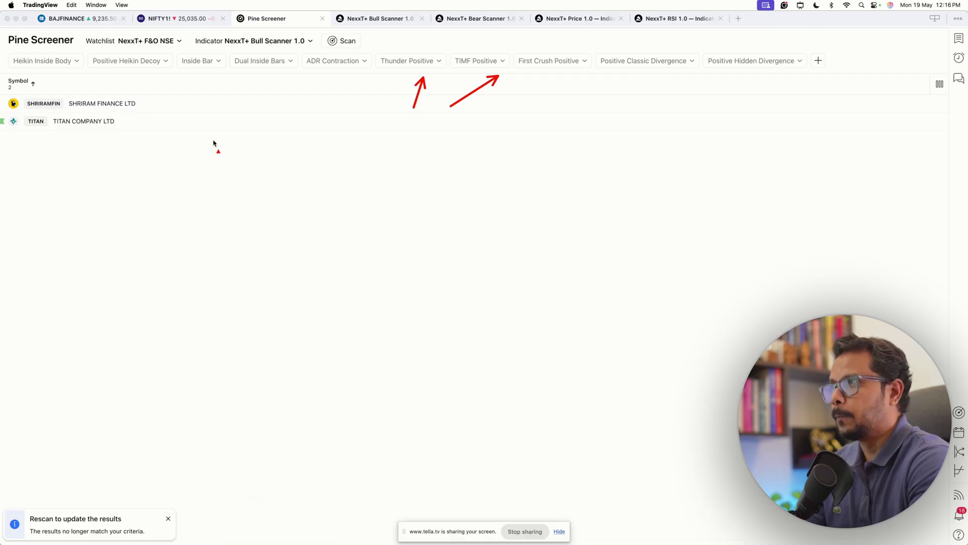
Set Positive Classic Divergence to True and scan the watchlist.
{"action": "left_click", "coordinate": [674, 61]}
{"action": "left_click", "coordinate": [676, 77]}
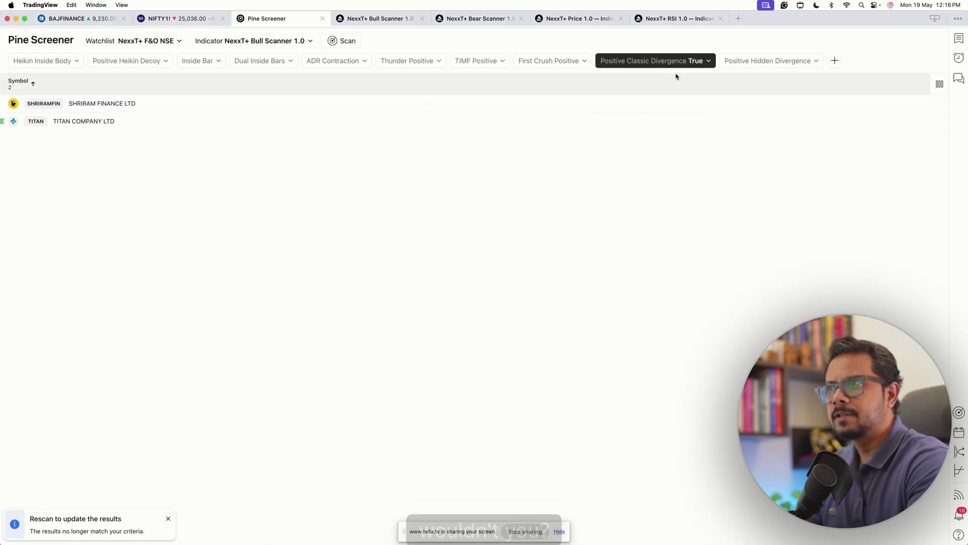
{"action": "left_click", "coordinate": [333, 44]}
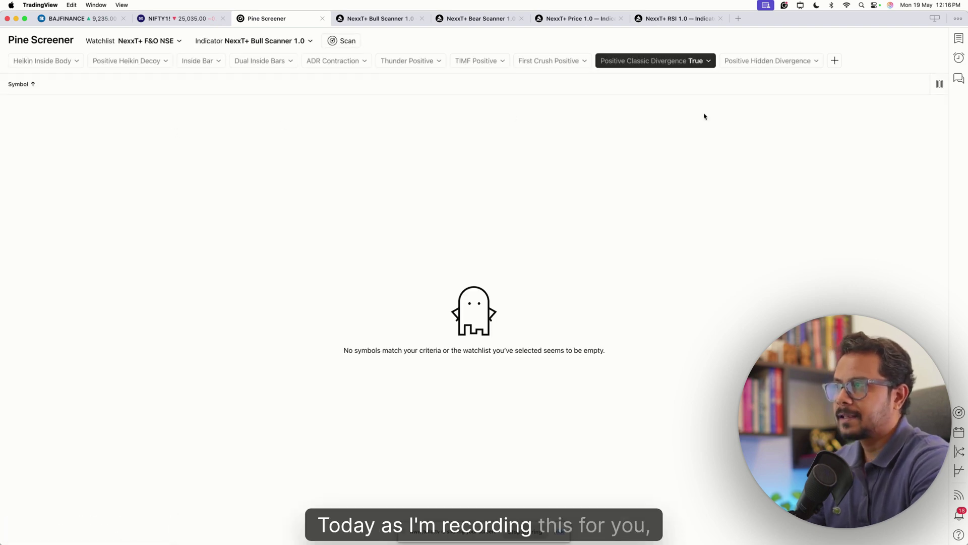
Reset Positive Classic Divergence, set Positive Hidden Divergence to True and rescan, finding no matches.
{"action": "left_click", "coordinate": [696, 61]}
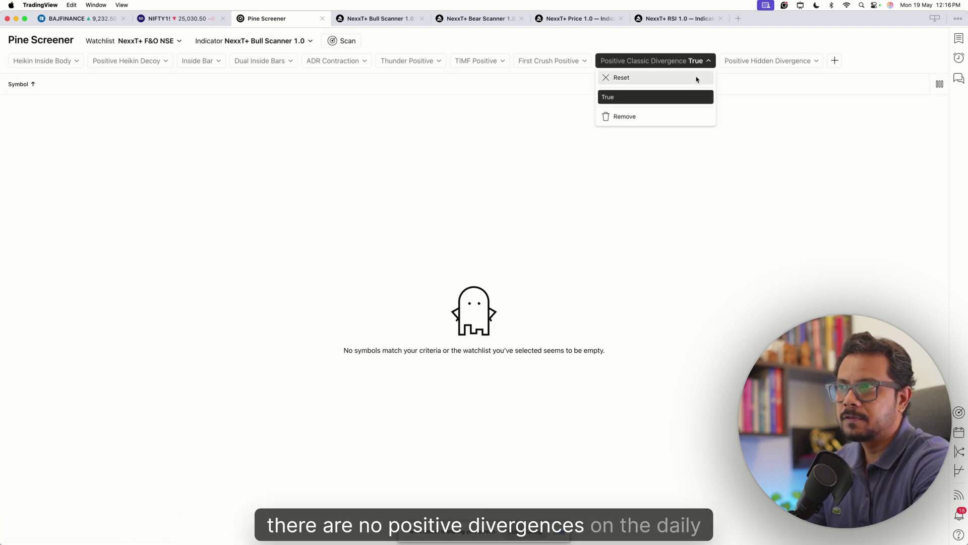
{"action": "left_click", "coordinate": [695, 78]}
{"action": "left_click", "coordinate": [772, 63]}
{"action": "left_click", "coordinate": [760, 76]}
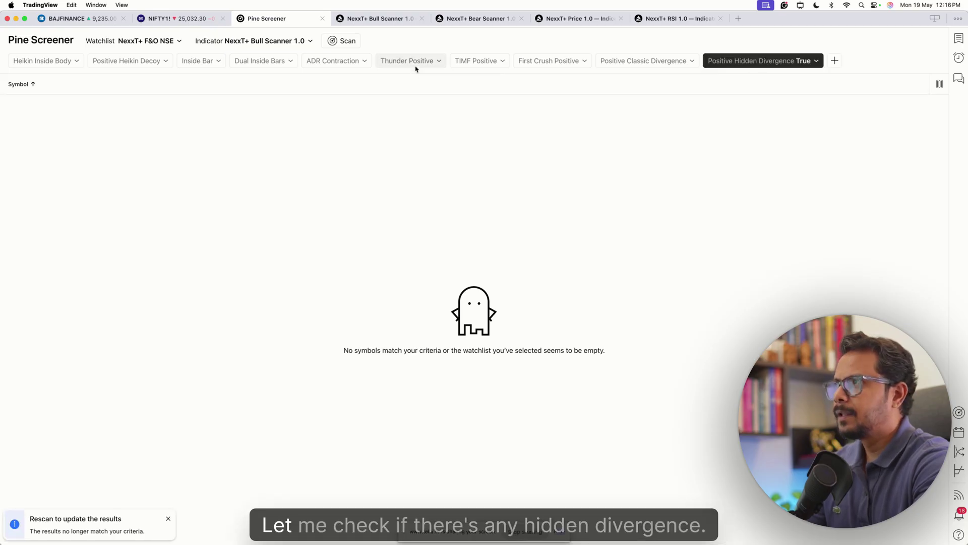
{"action": "left_click", "coordinate": [345, 44]}
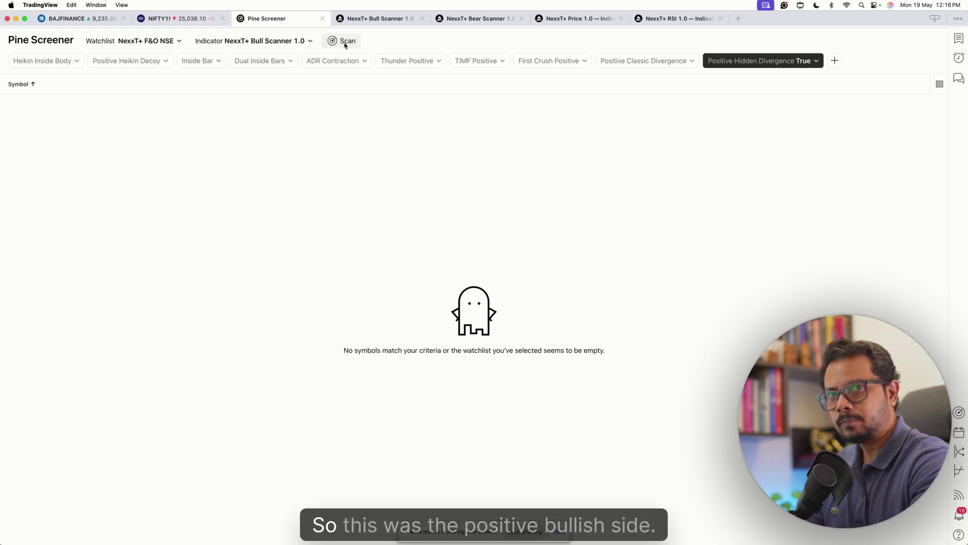
{"action": "left_click", "coordinate": [308, 42]}
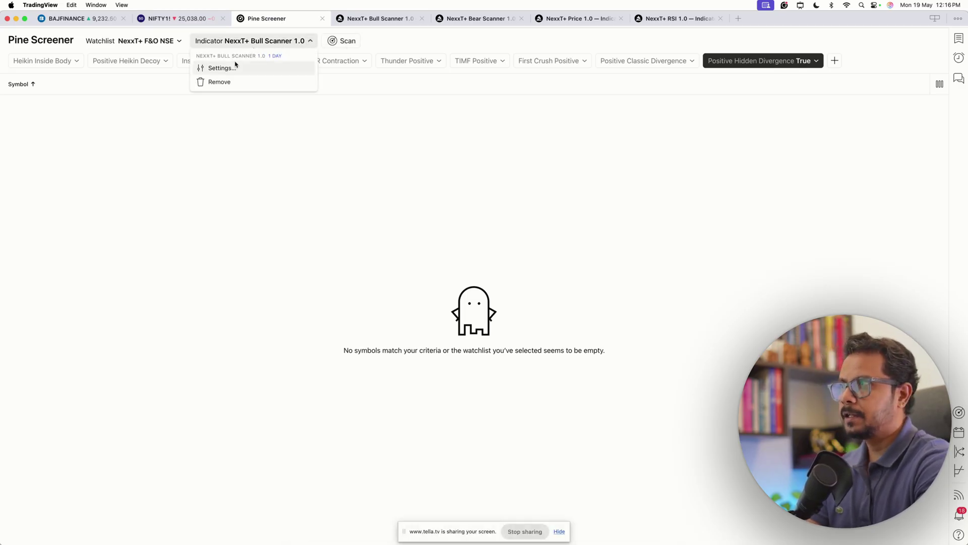
Remove the Bull Scanner and load NexxT+ Bear Scanner 1.0 into the screener.
{"action": "left_click", "coordinate": [238, 80]}
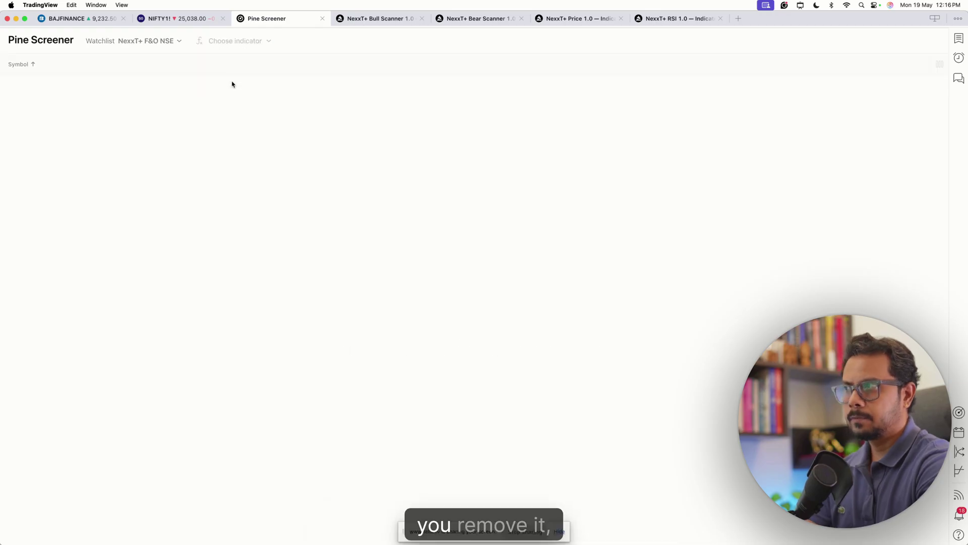
{"action": "left_click", "coordinate": [269, 41]}
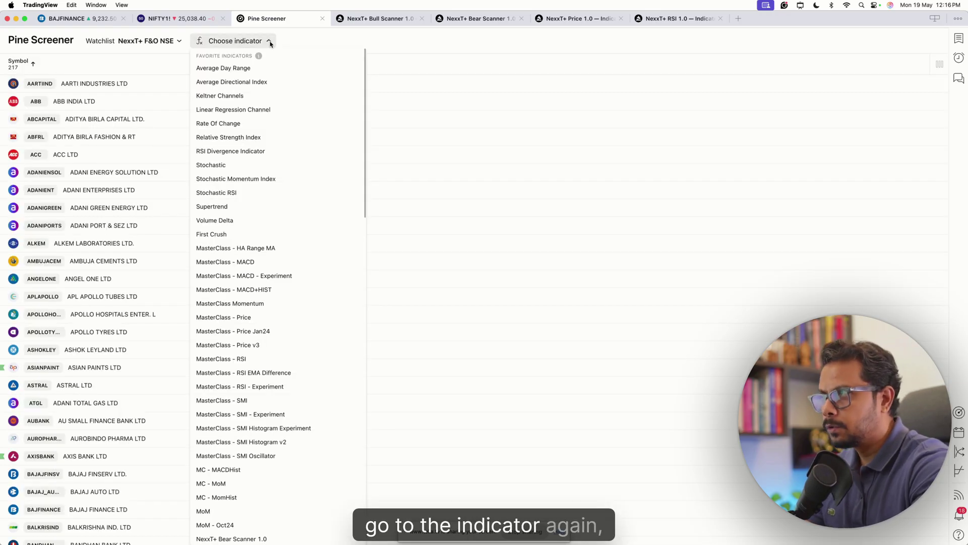
{"action": "scroll", "coordinate": [259, 280], "scroll_direction": "down", "scroll_amount": 2}
{"action": "scroll", "coordinate": [257, 281], "scroll_direction": "down", "scroll_amount": 2}
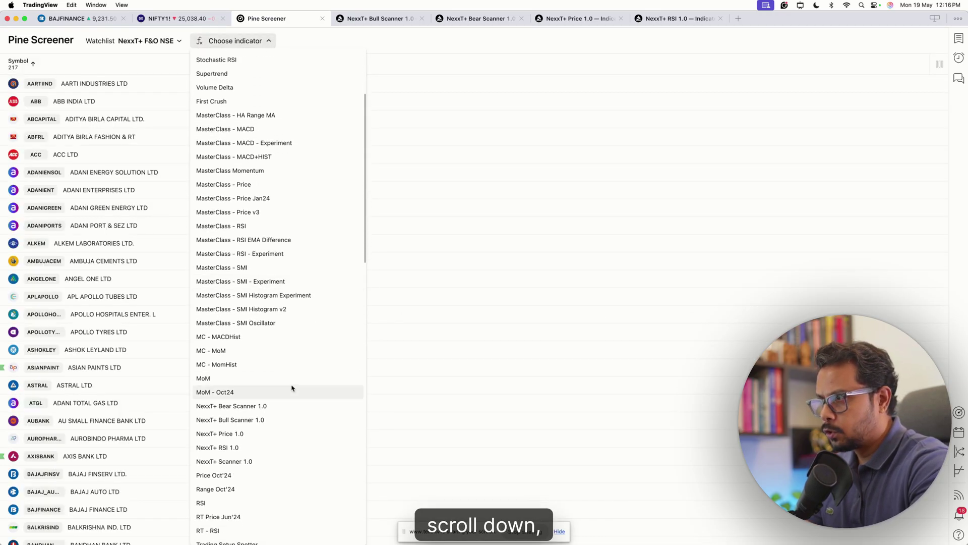
{"action": "left_click", "coordinate": [264, 410]}
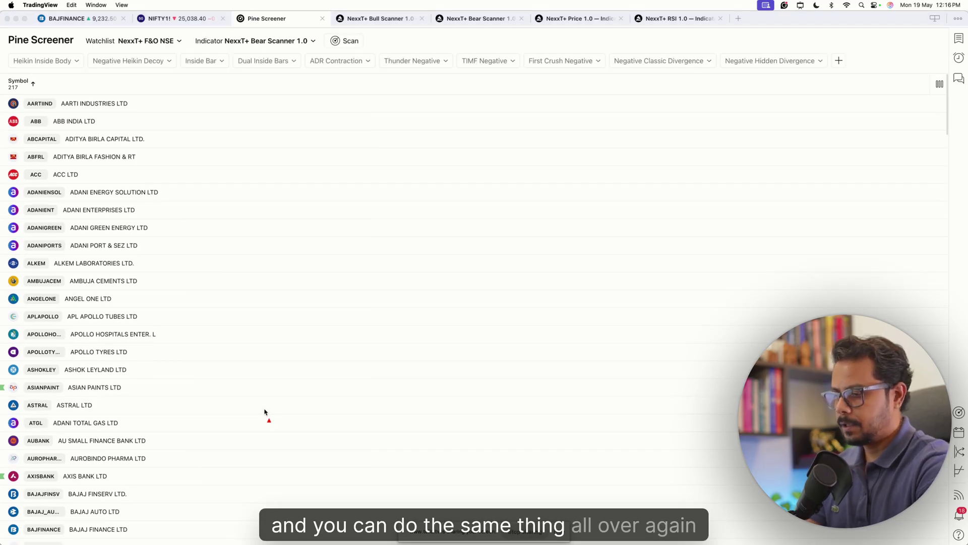
Review the Bear Scanner's negative filters, like Negative Heikin Decoy, across all 217 symbols.
{"action": "mouse_move", "coordinate": [67, 48]}
{"action": "left_mouse_down"}
{"action": "mouse_move", "coordinate": [682, 63]}
{"action": "mouse_move", "coordinate": [862, 78]}
{"action": "left_mouse_up"}
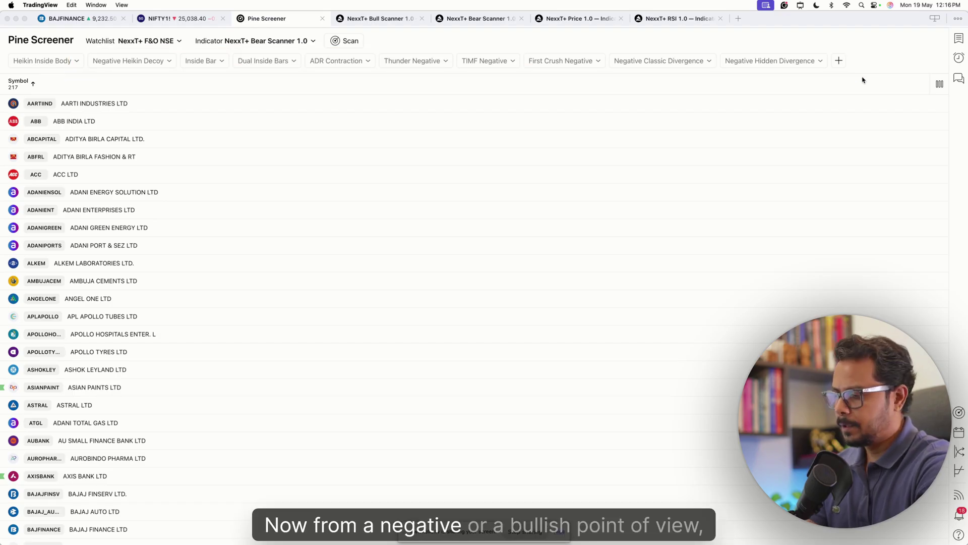
{"action": "left_click_drag", "start_coordinate": [183, 157], "coordinate": [95, 87]}
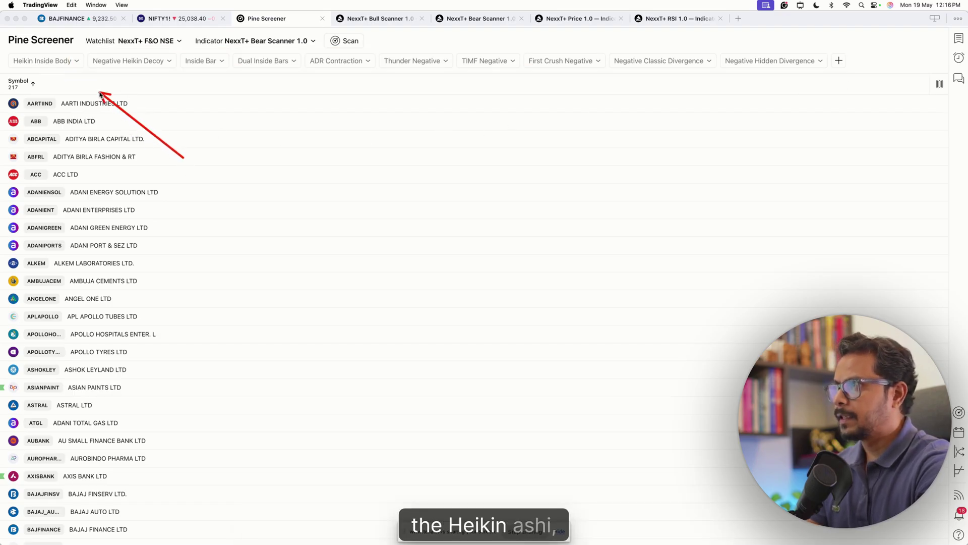
{"action": "left_click_drag", "start_coordinate": [225, 140], "coordinate": [222, 83]}
{"action": "left_click_drag", "start_coordinate": [259, 133], "coordinate": [284, 75]}
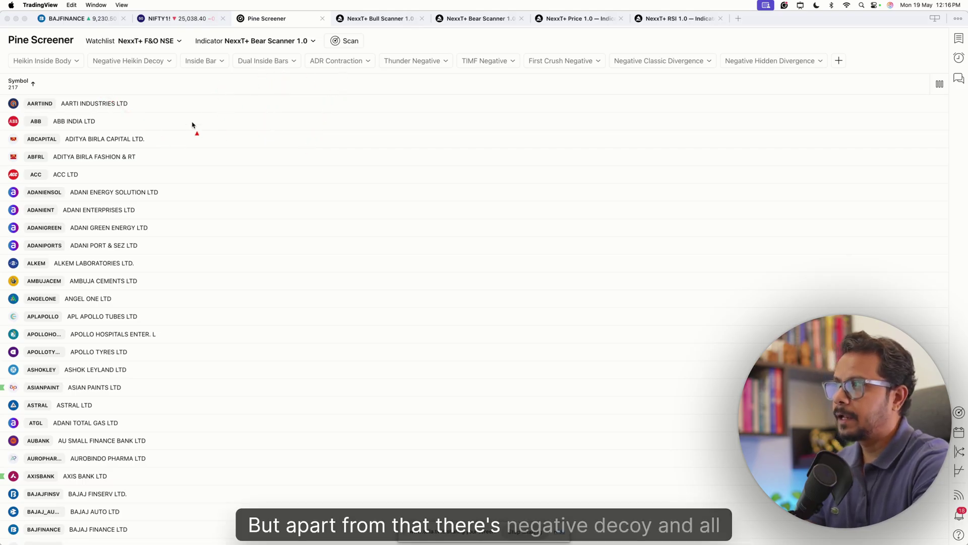
{"action": "left_click_drag", "start_coordinate": [500, 93], "coordinate": [519, 83]}
{"action": "mouse_move", "coordinate": [536, 95]}
{"action": "left_mouse_down"}
{"action": "mouse_move", "coordinate": [579, 76]}
{"action": "mouse_move", "coordinate": [662, 79]}
{"action": "left_mouse_up"}
{"action": "left_click_drag", "start_coordinate": [725, 95], "coordinate": [766, 77]}
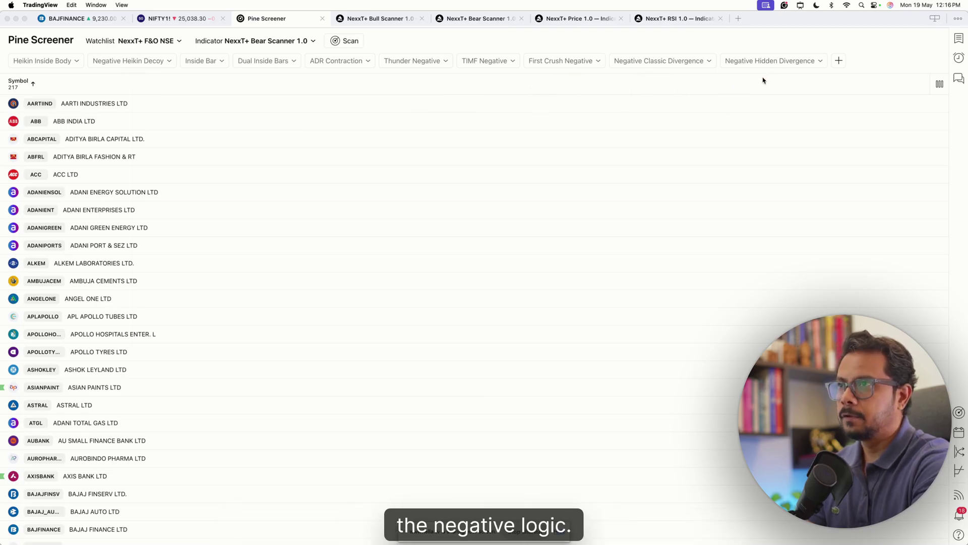
Set Negative Classic Divergence to True and scan, leaving six stocks including INFY, TCS and HCLTECH.
{"action": "left_click", "coordinate": [709, 65]}
{"action": "left_click", "coordinate": [666, 81]}
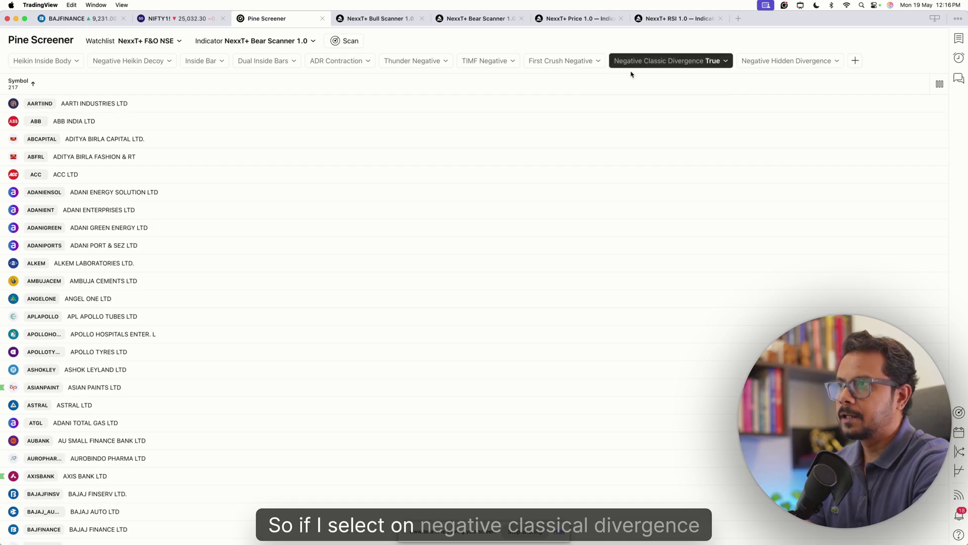
{"action": "left_click", "coordinate": [353, 42]}
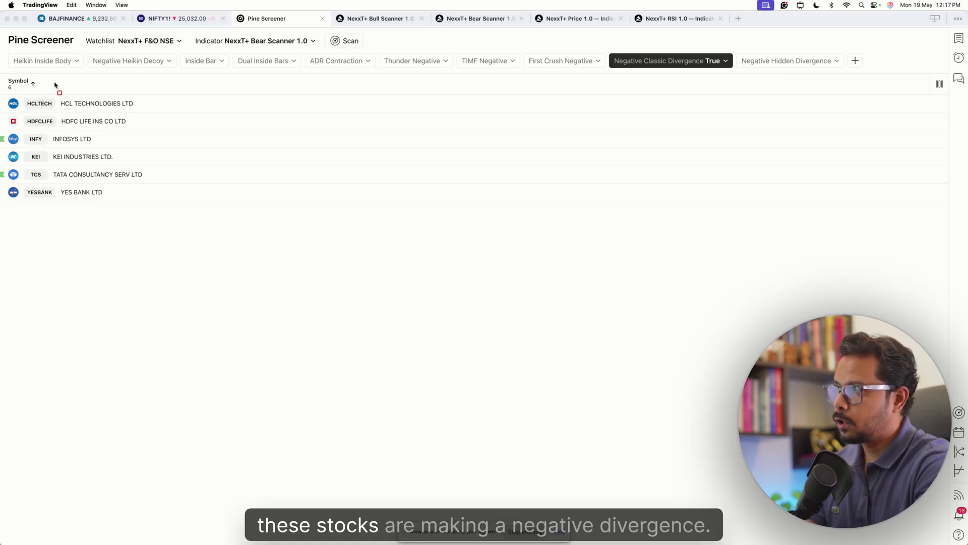
{"action": "mouse_move", "coordinate": [4, 89]}
{"action": "left_mouse_down"}
{"action": "mouse_move", "coordinate": [89, 92]}
{"action": "mouse_move", "coordinate": [191, 231]}
{"action": "left_mouse_up"}
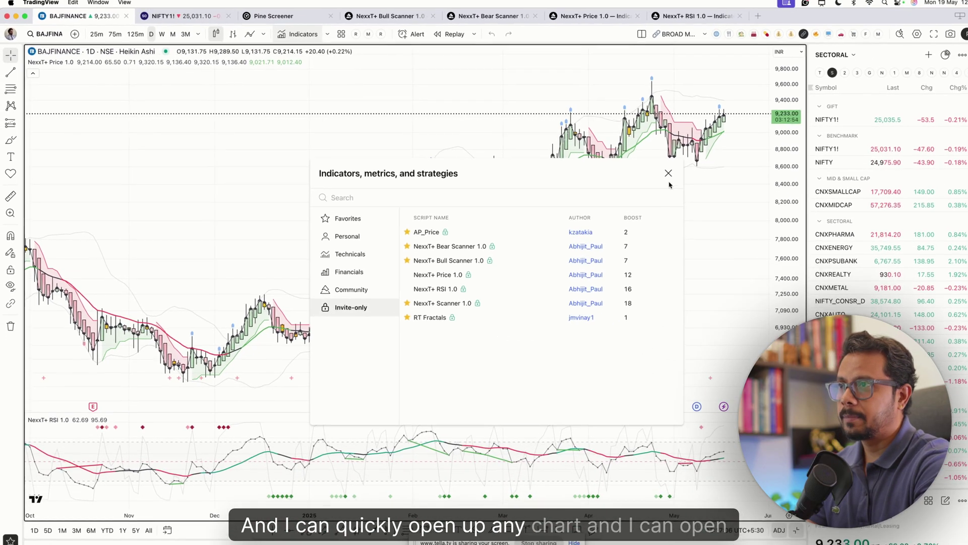
Close the Indicators list, search 'INF' and load INFY's daily Heikin Ashi chart to check the divergence.
{"action": "key", "text": "Escape"}
{"action": "type", "text": "INFY"}
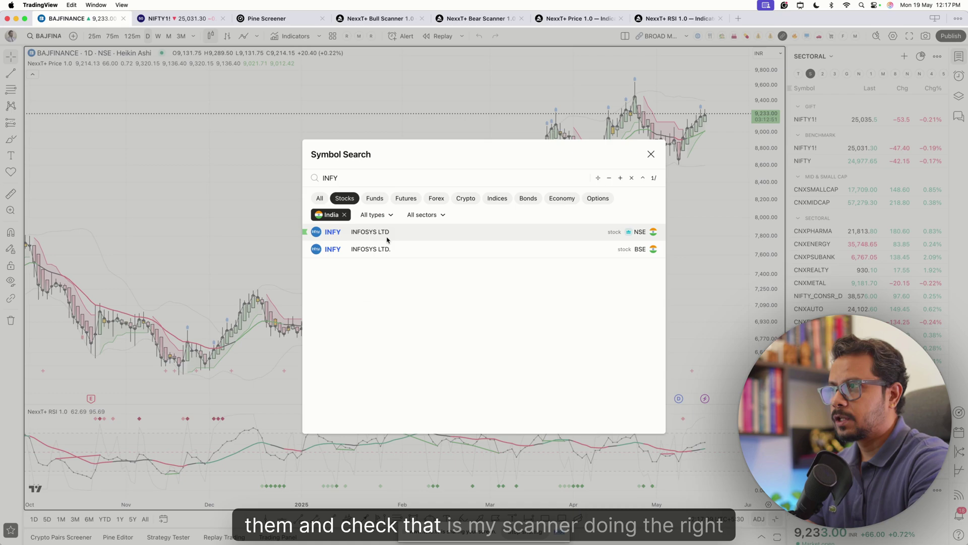
{"action": "left_click", "coordinate": [385, 233]}
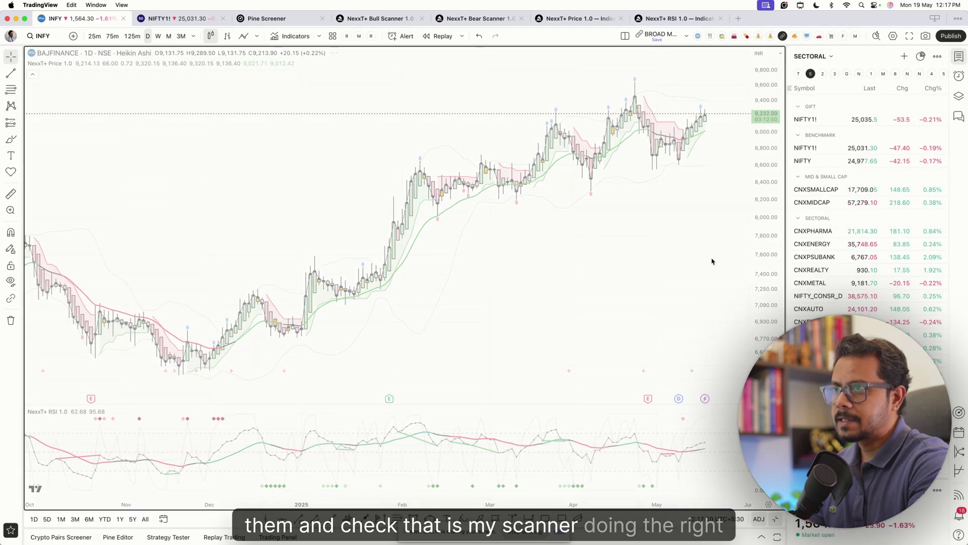
{"action": "scroll", "coordinate": [663, 169], "scroll_direction": "up", "scroll_amount": 4}
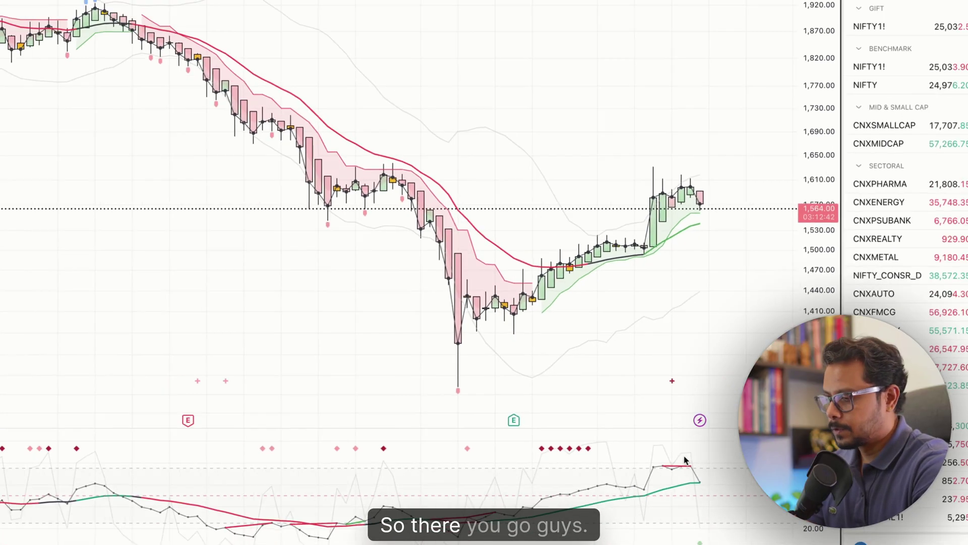
{"action": "scroll", "coordinate": [721, 319], "scroll_direction": "down", "scroll_amount": 3}
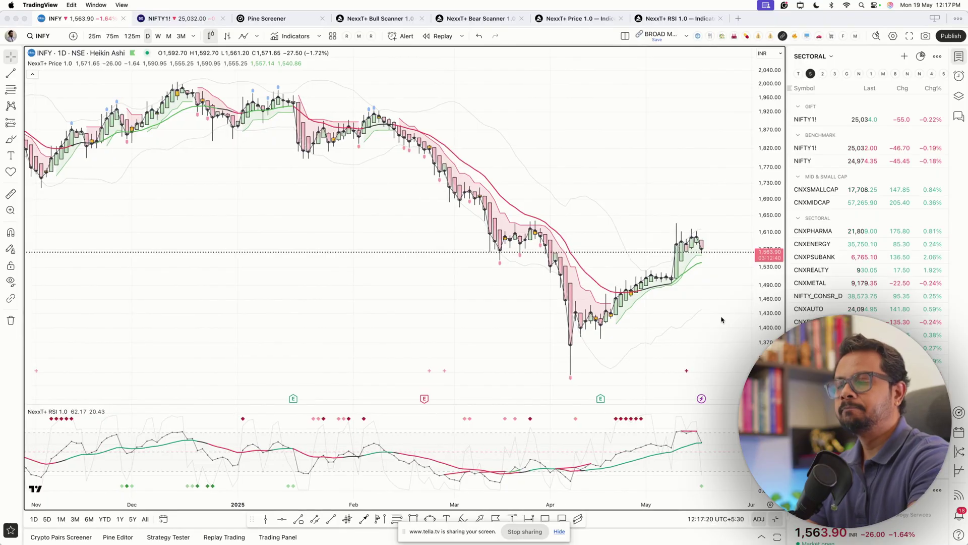